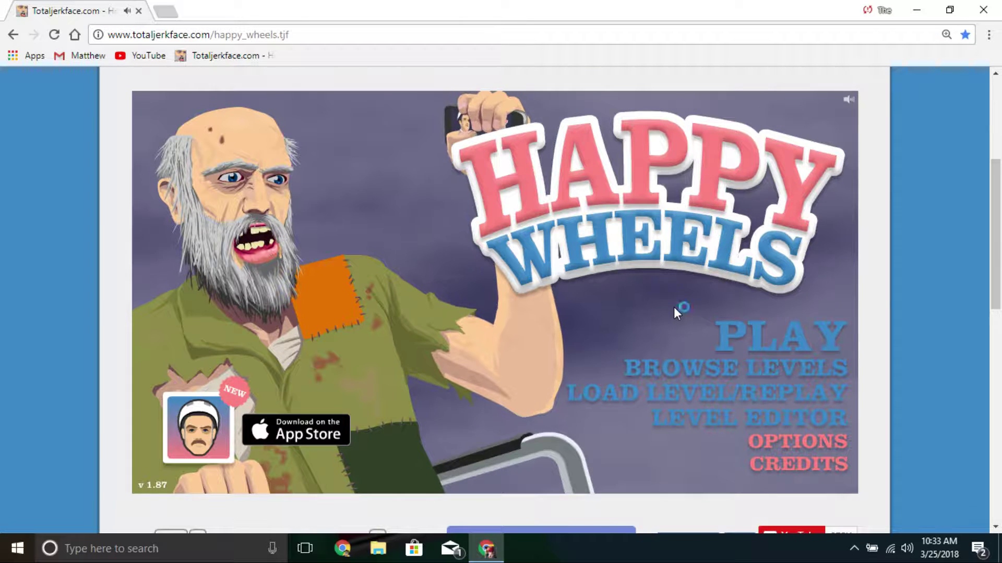
- Open the user-submitted levels list, showing this week's newest levels, from the title screen
click(683, 364)
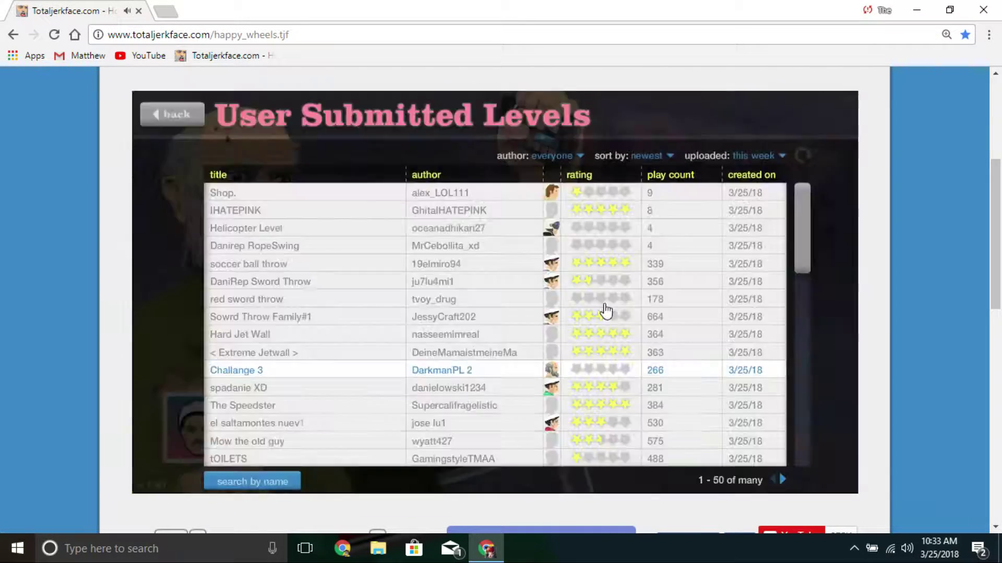
click(352, 194)
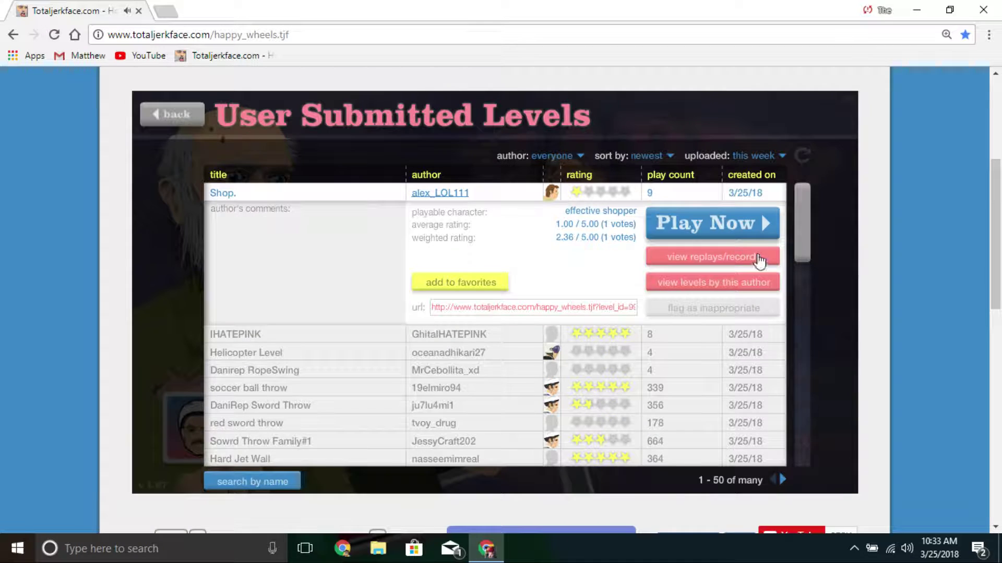
click(764, 235)
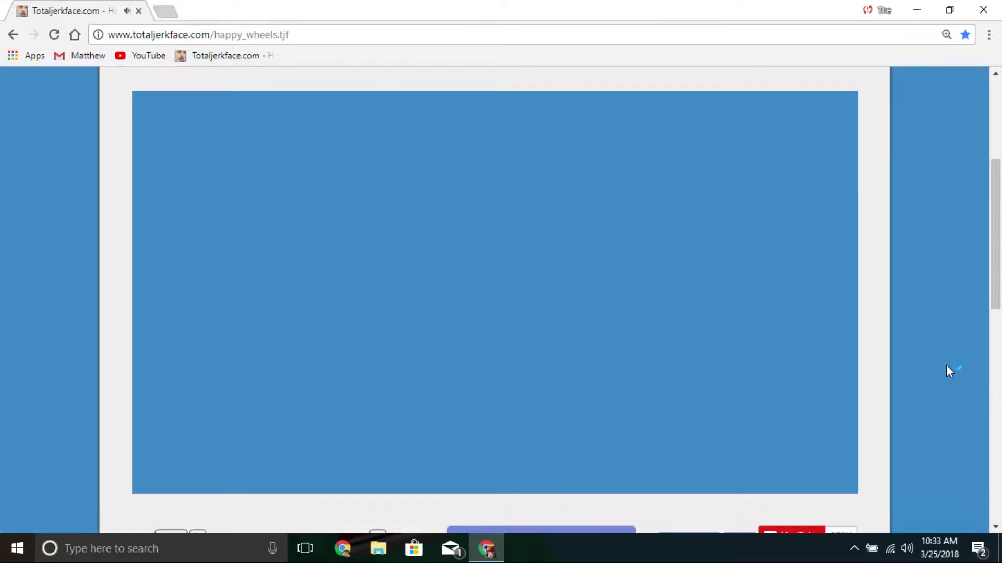
key(Up)
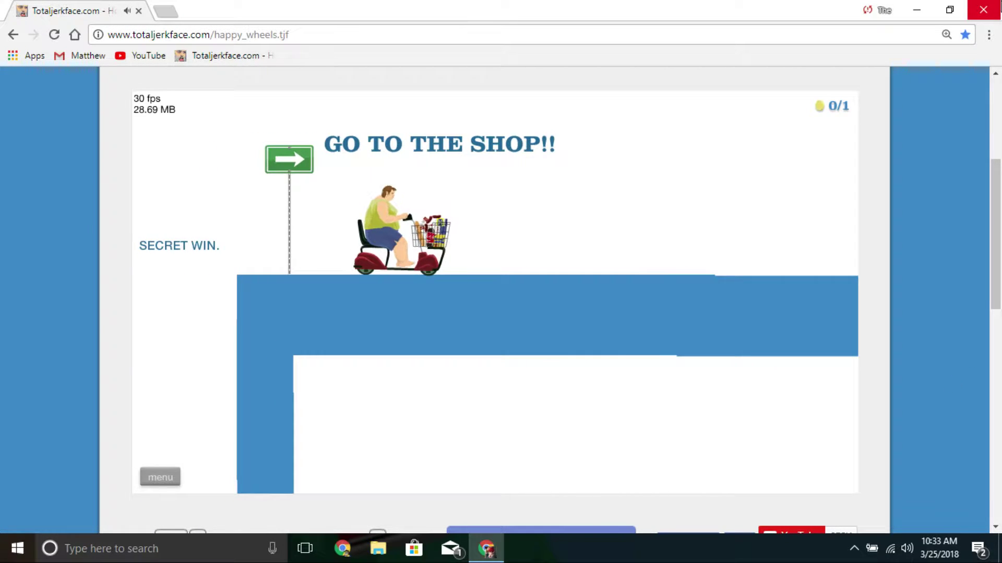
key(Up)
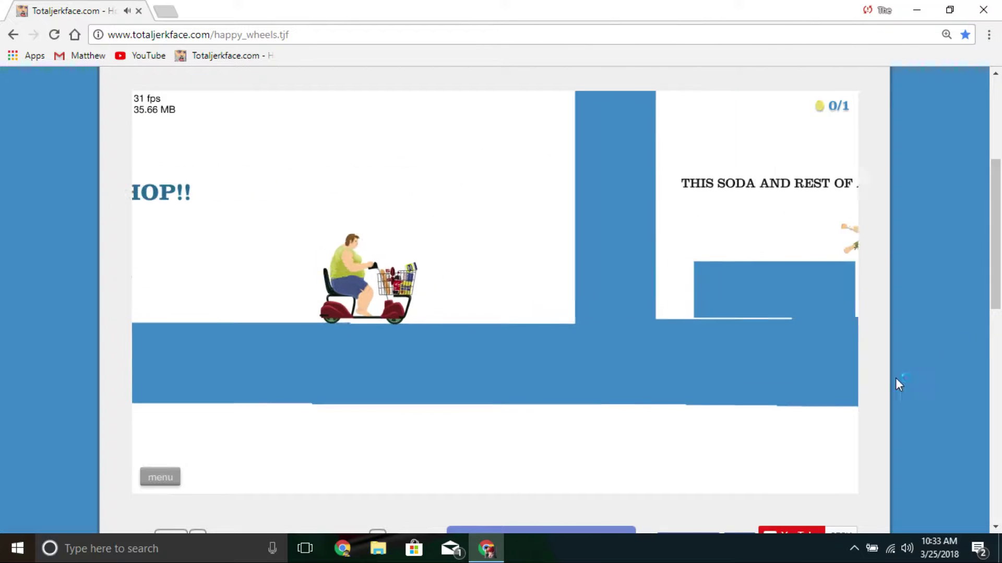
key(Up)
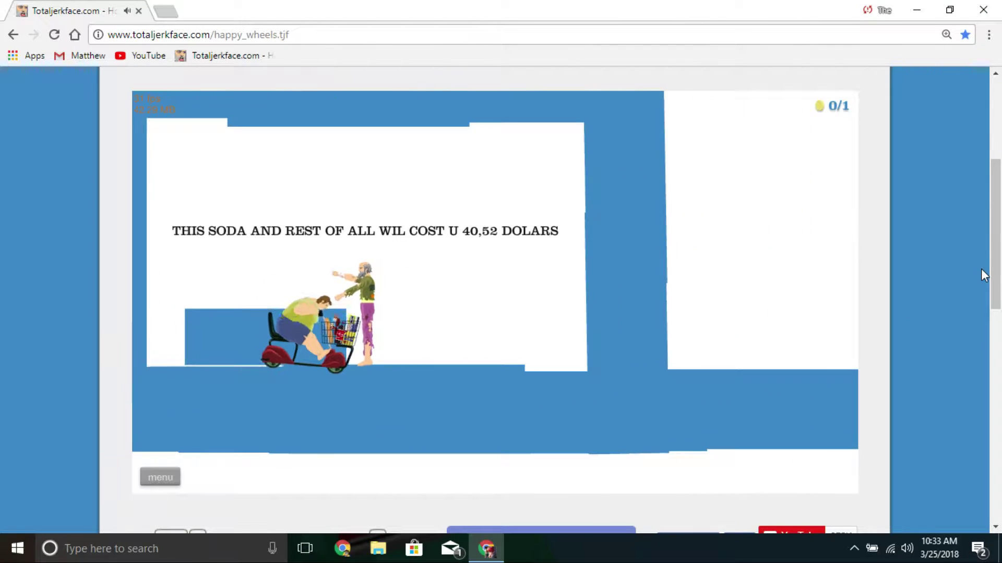
key(Left)
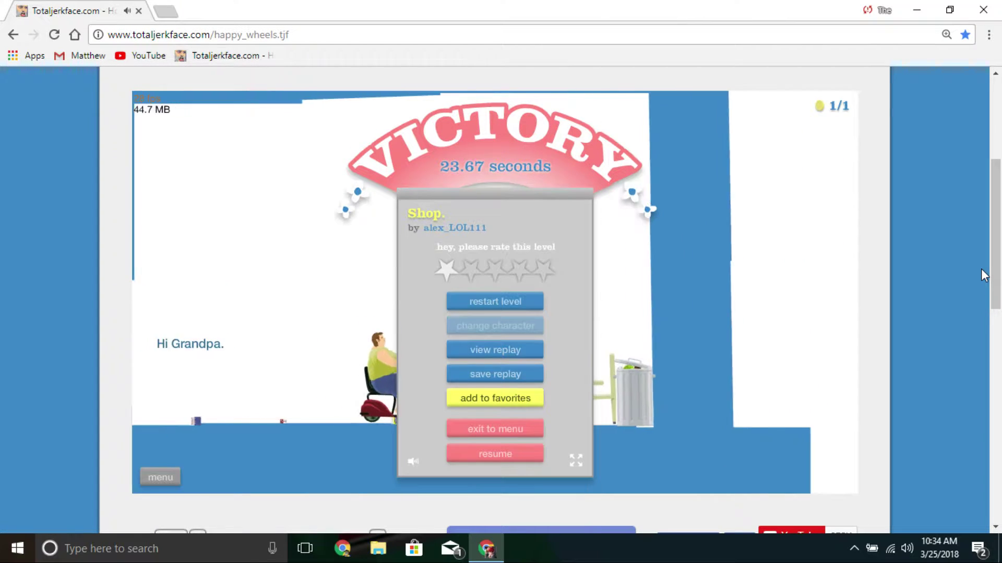
click(529, 428)
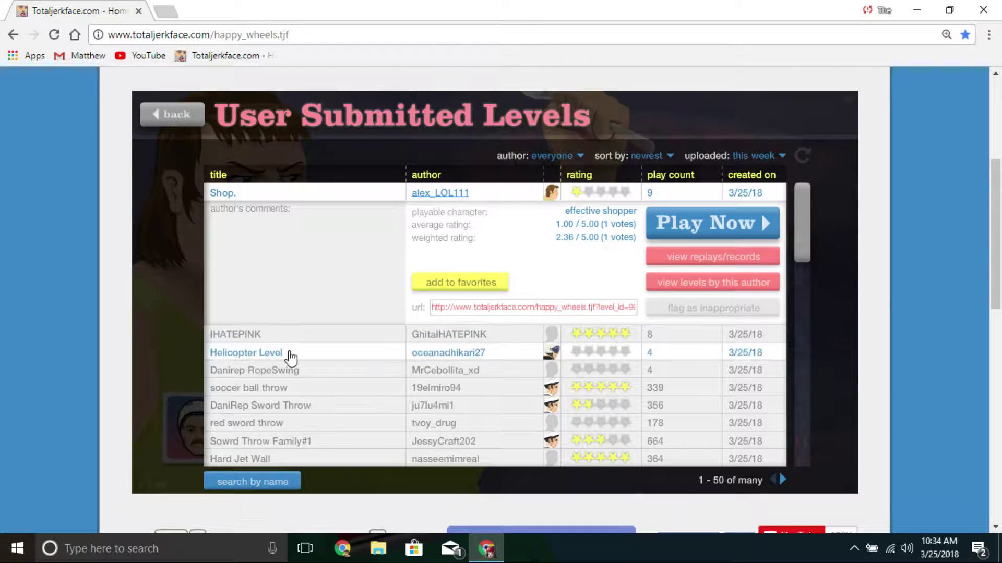
- Start Helicopter Level and fly the helicopter up above the coloured blocks
click(469, 352)
click(708, 259)
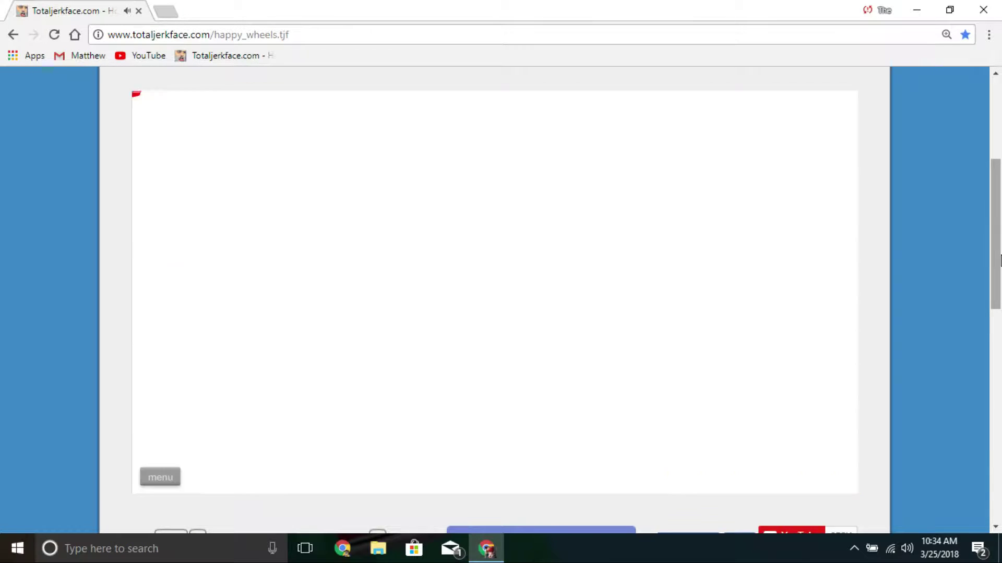
key(Up)
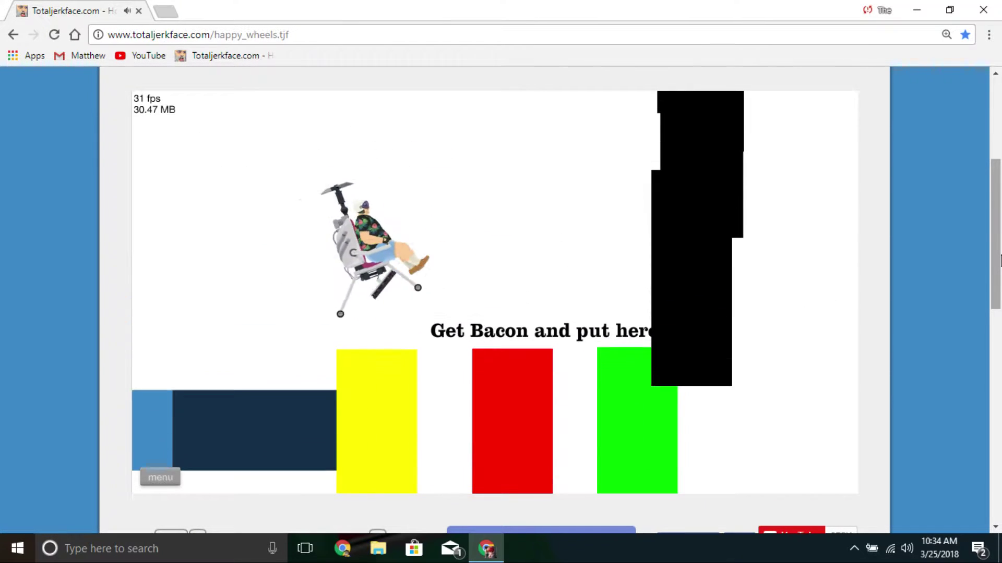
key(Up)
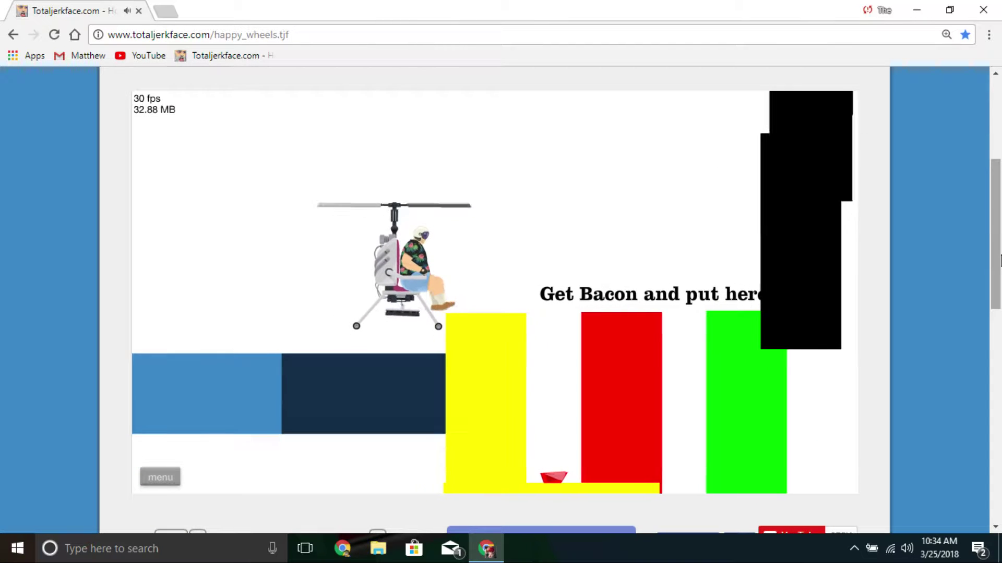
key(Up)
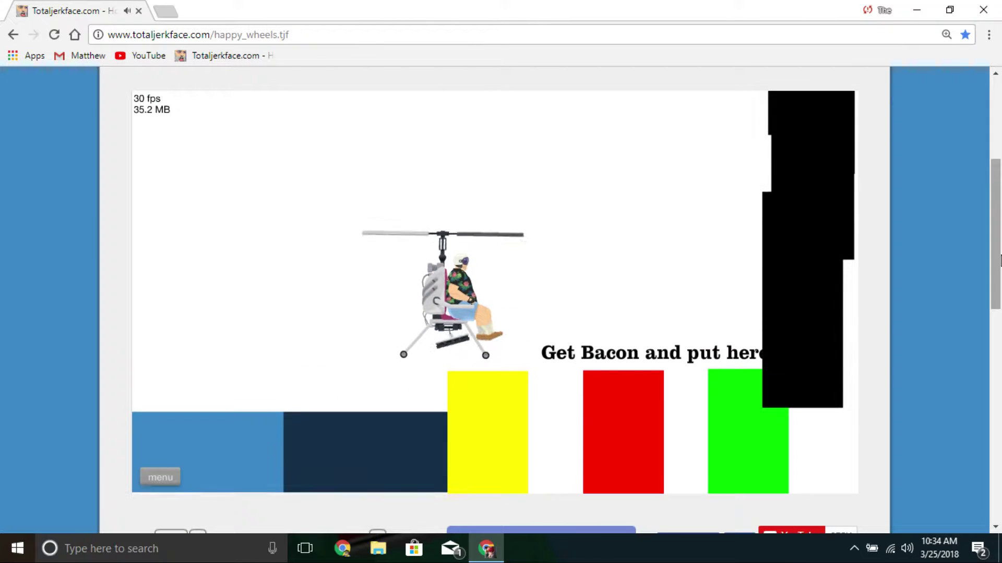
key(Up)
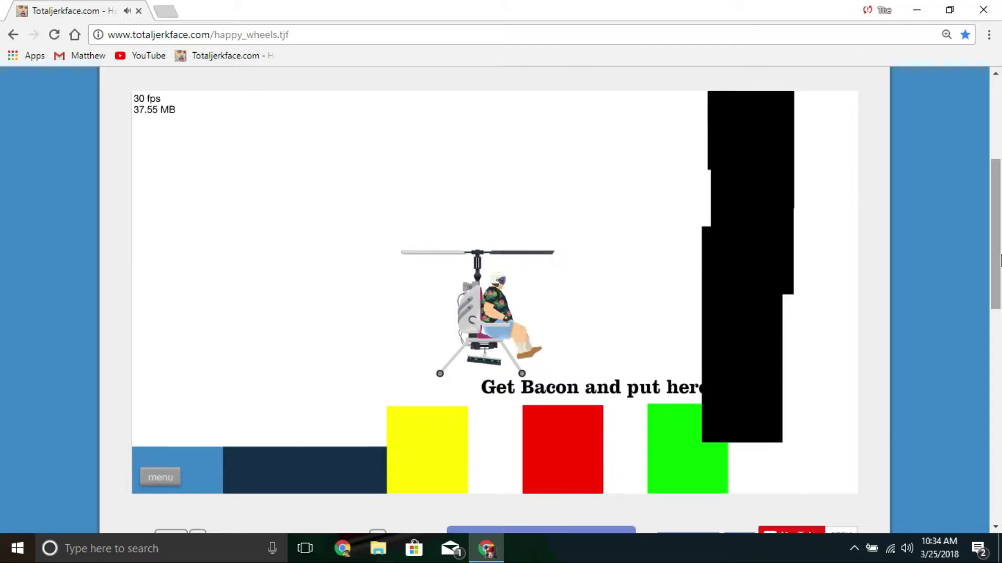
- Lower the helicopter past the yellow block and hook the bacon
key(Right)
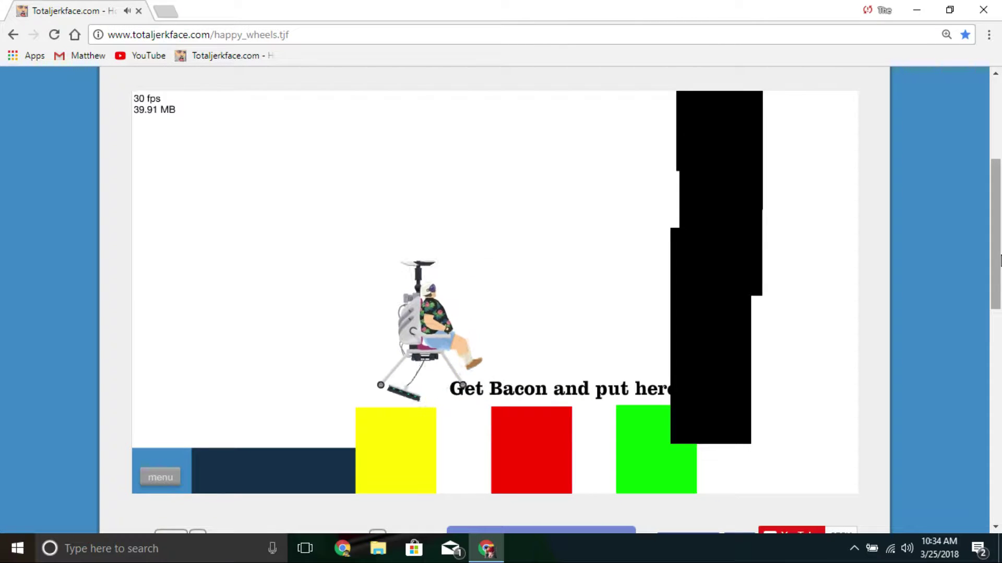
key(Up)
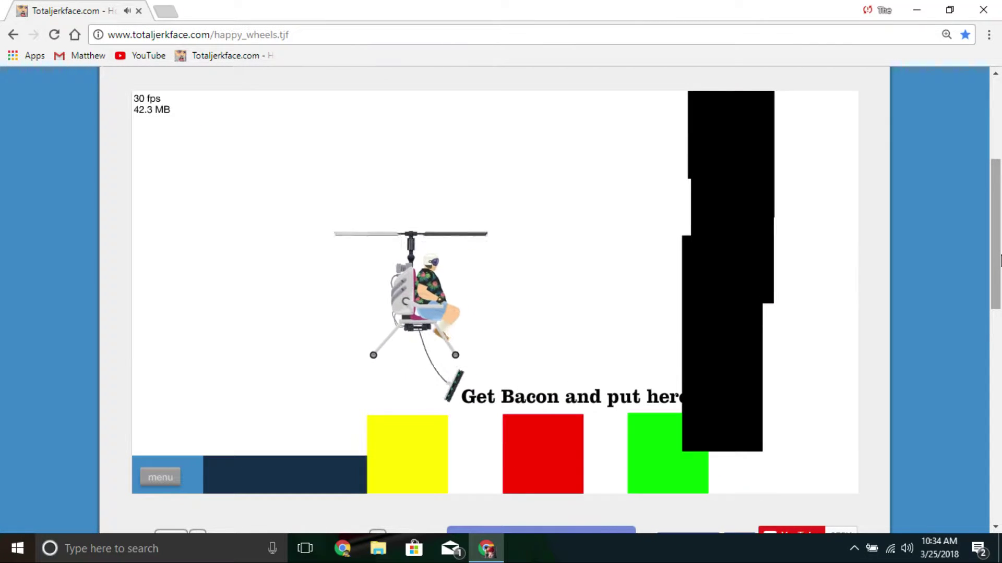
key(Down)
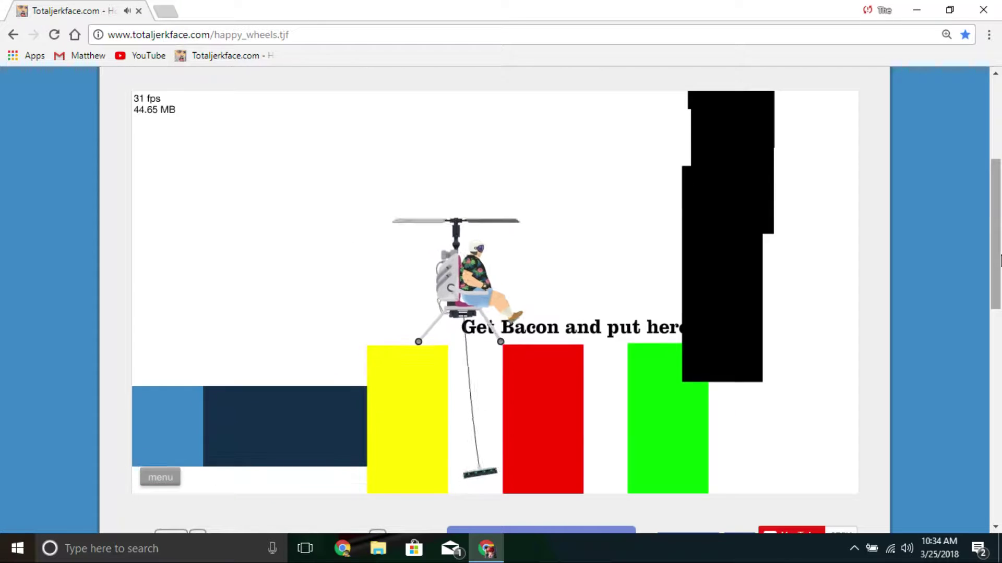
key(Left)
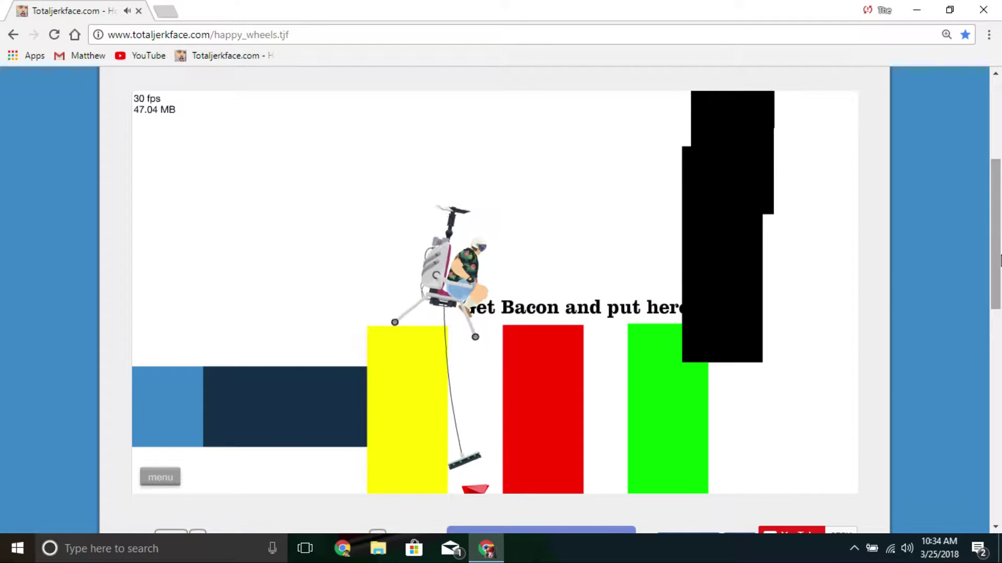
key(Left)
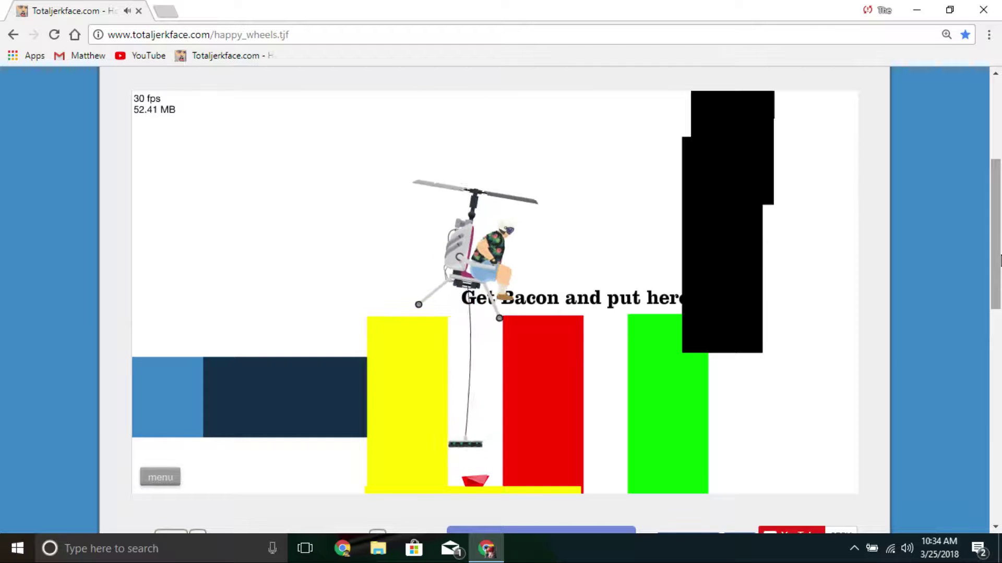
key(Right)
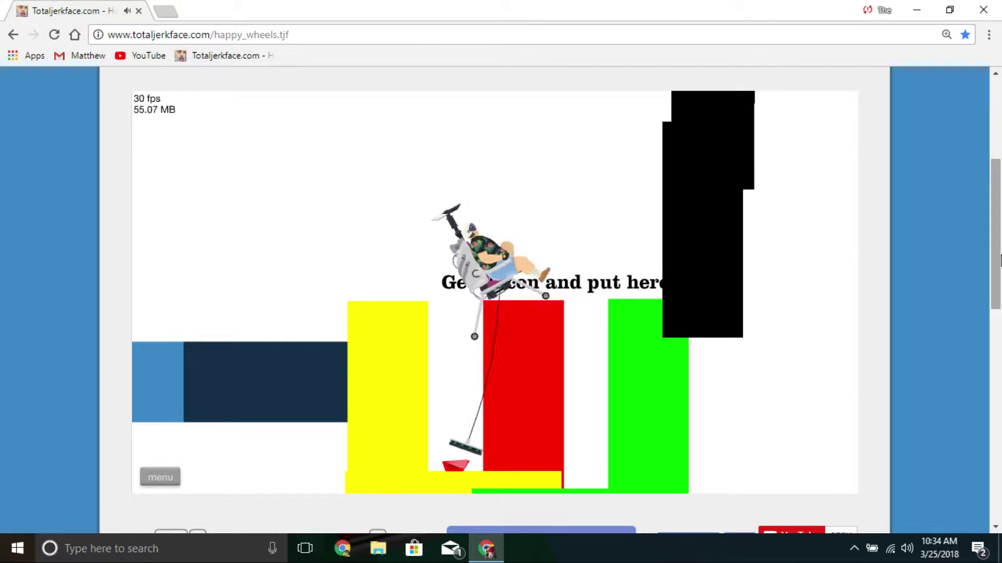
key(Right)
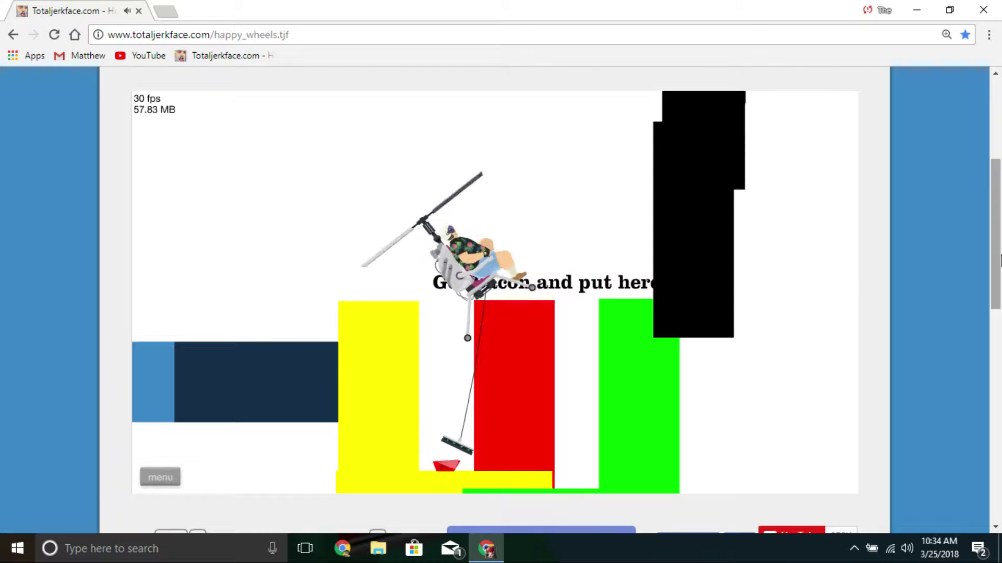
- Carry the bacon onto the red block for a 36.03-second win, then exit
key(Up)
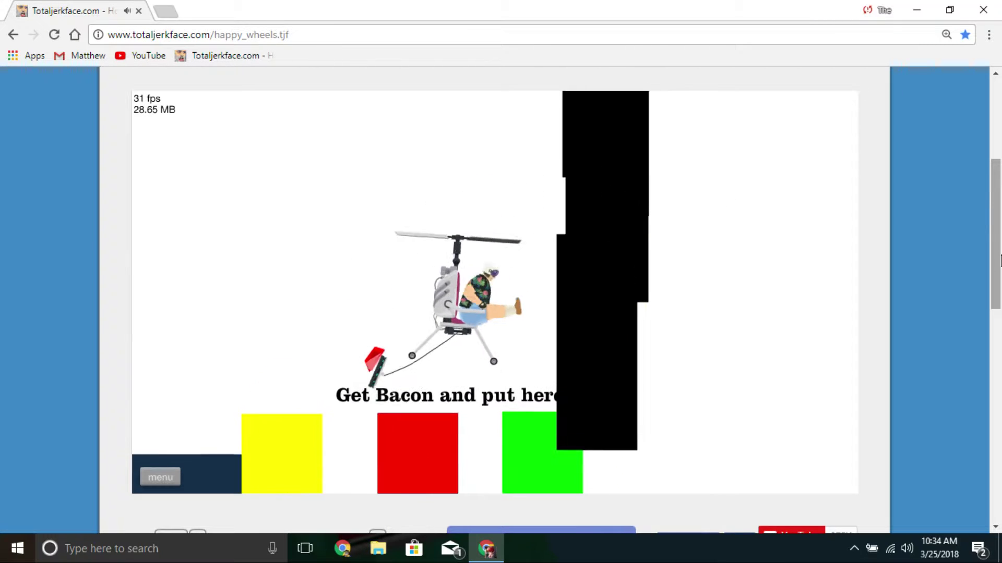
key(Up)
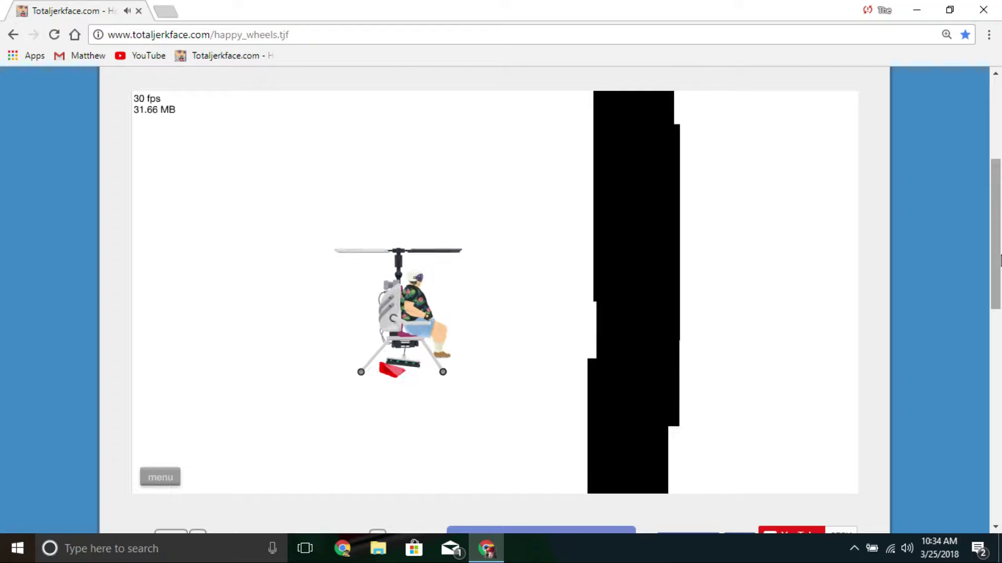
key(Down)
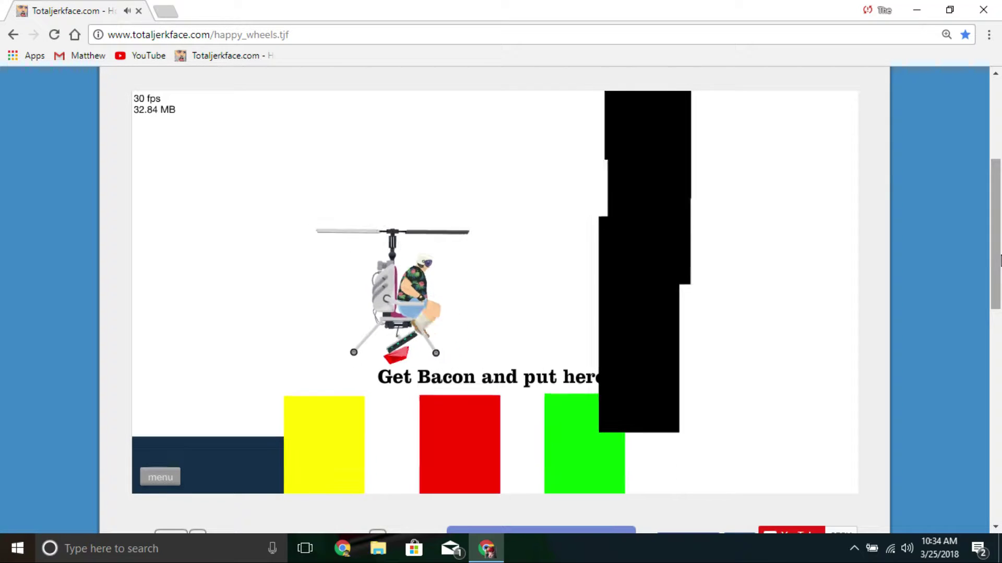
key(Right)
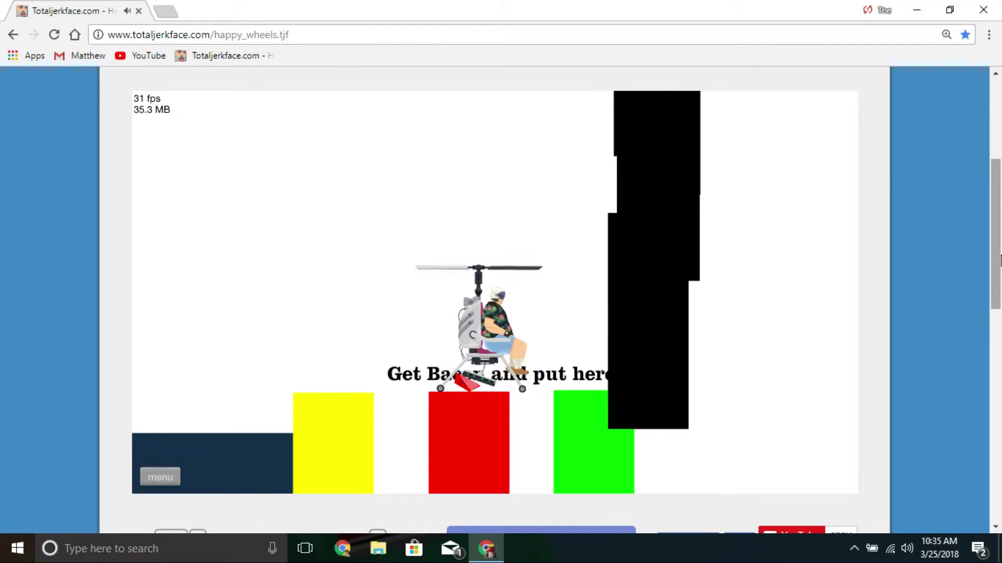
key(Up)
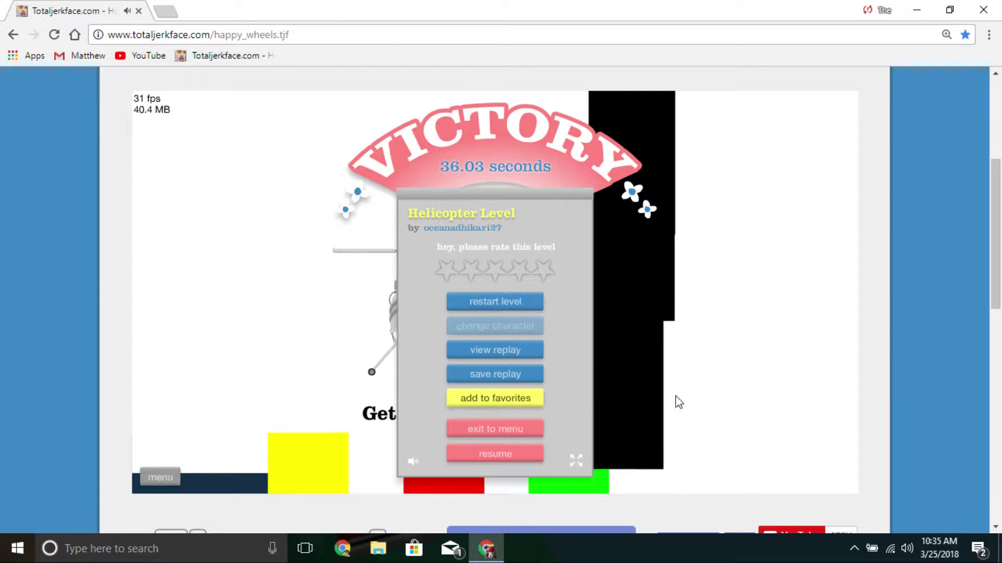
click(503, 431)
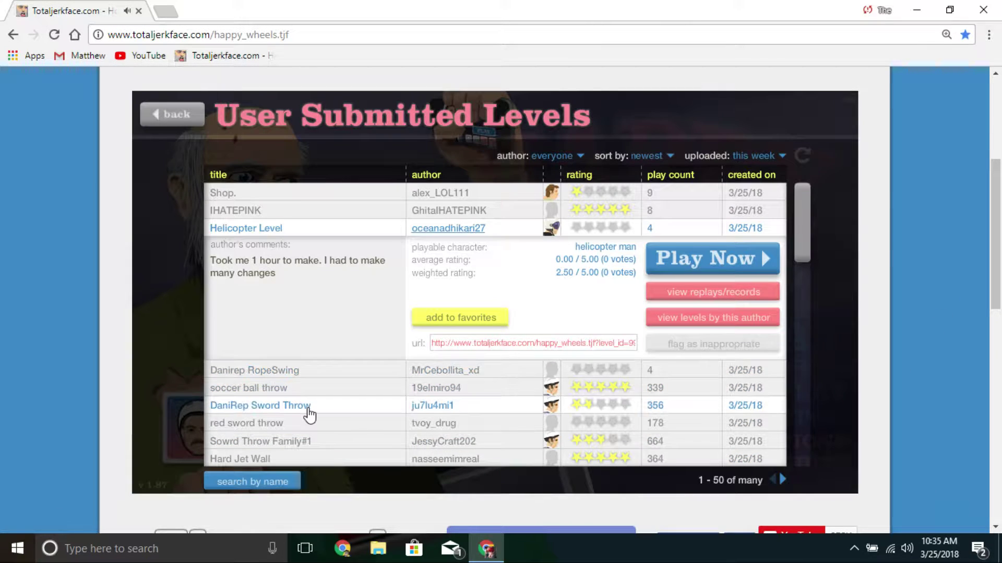
click(249, 387)
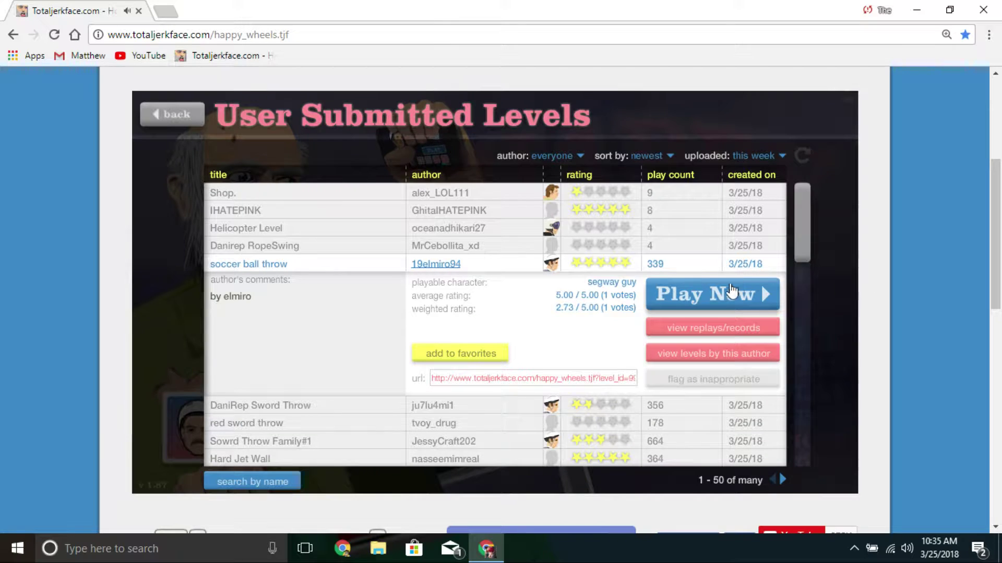
click(763, 298)
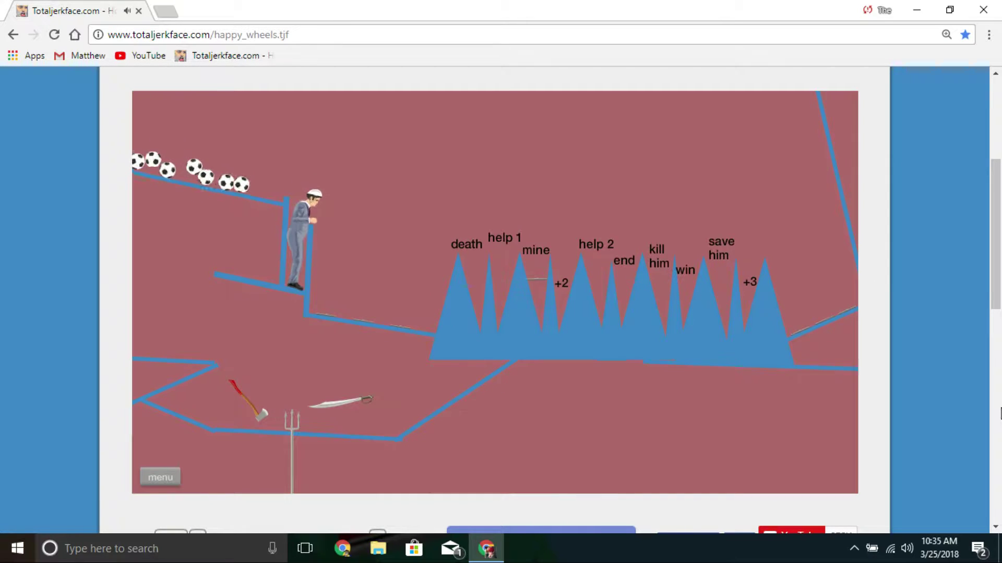
key(space)
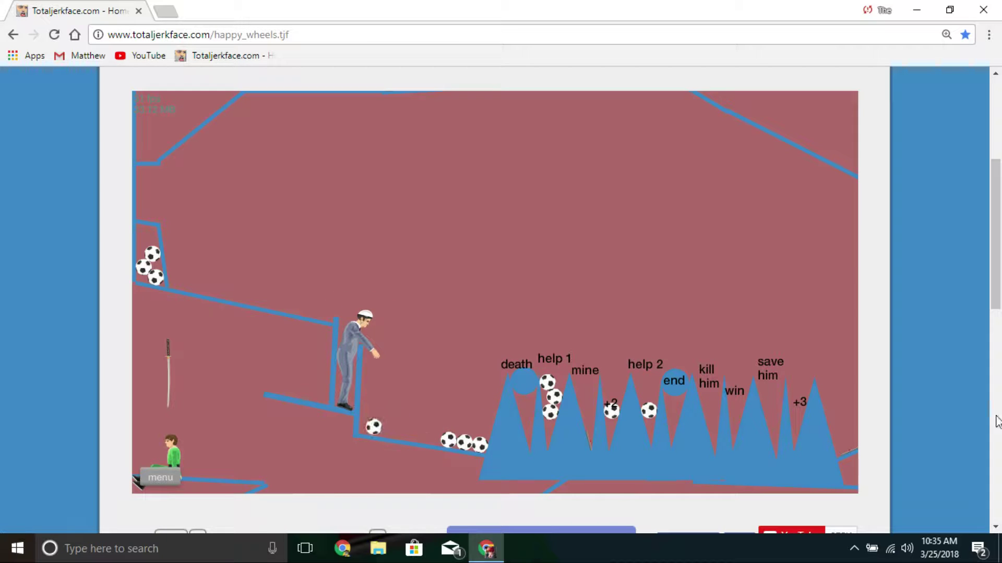
click(160, 478)
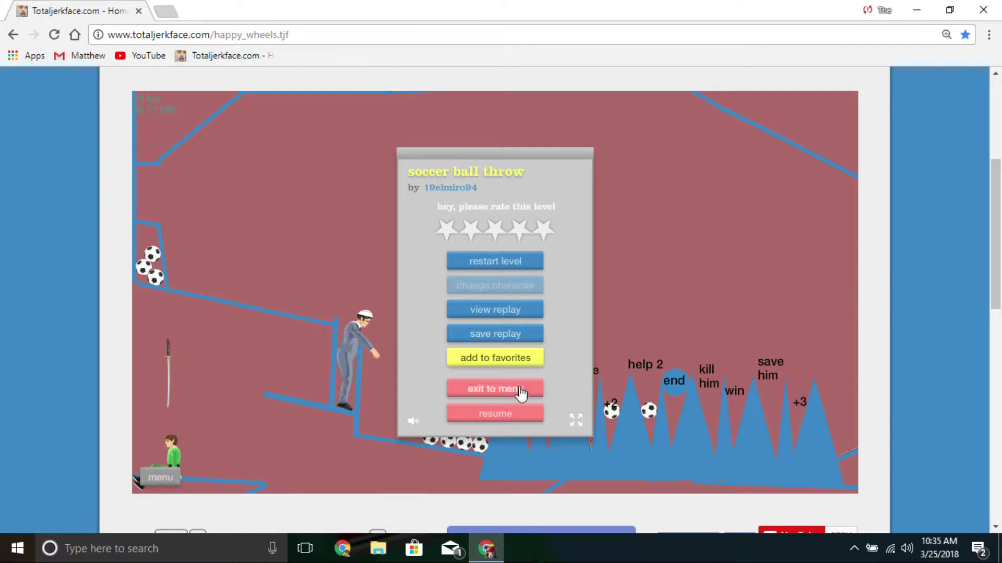
click(477, 387)
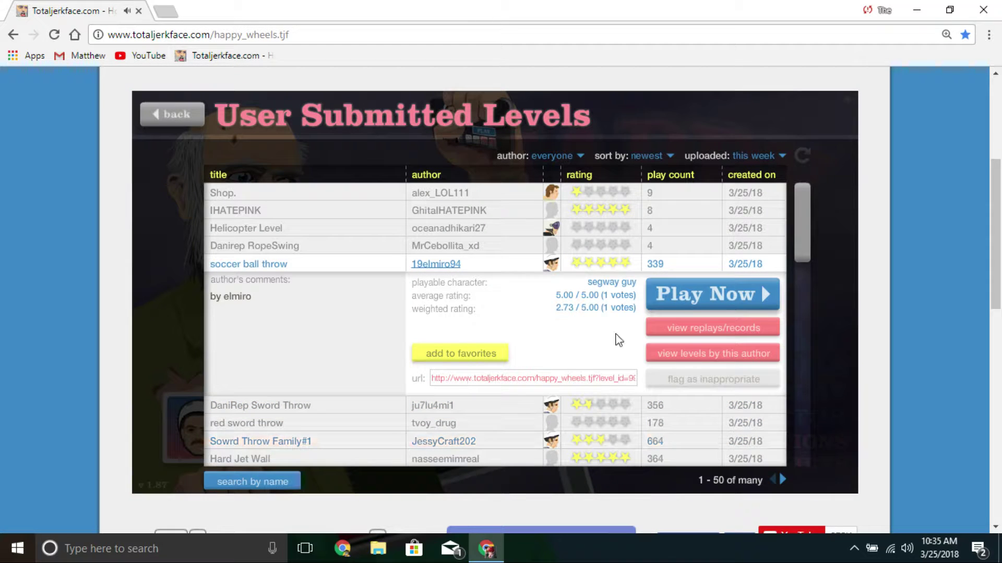
scroll(802, 285, down, 3)
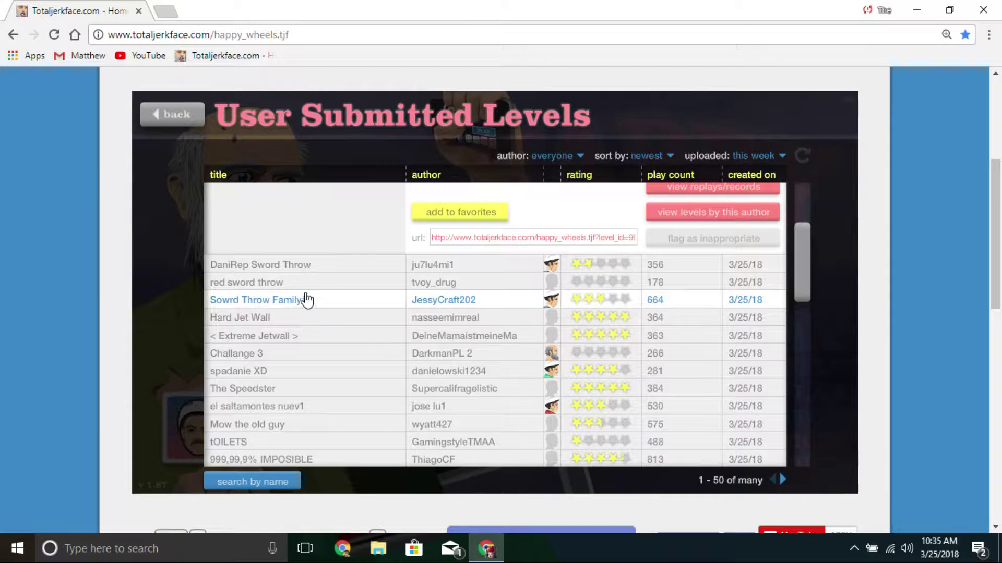
- Try tvoy_drug's red sword throw with a character, then exit and select Hard Jet Wall
click(289, 284)
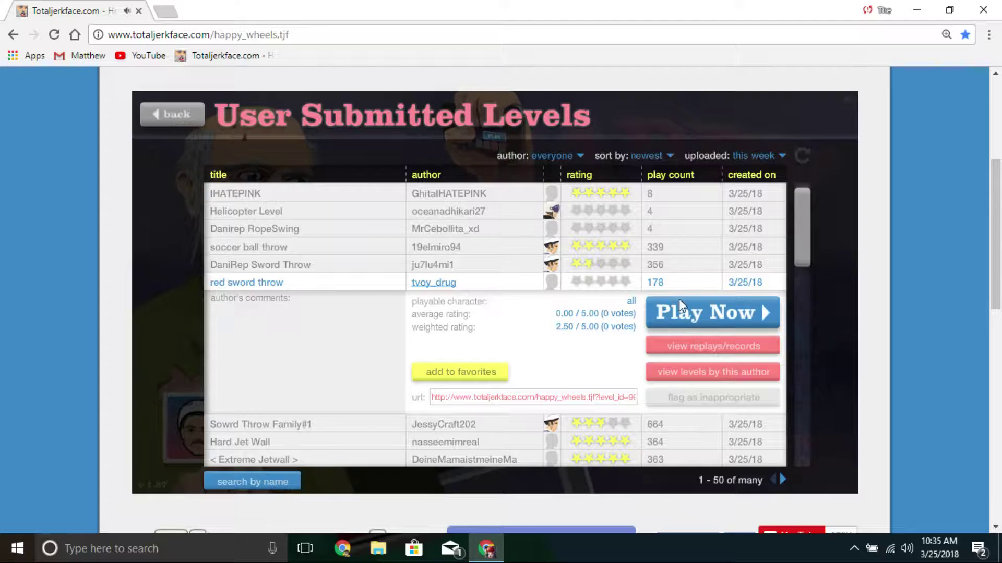
click(688, 305)
click(604, 208)
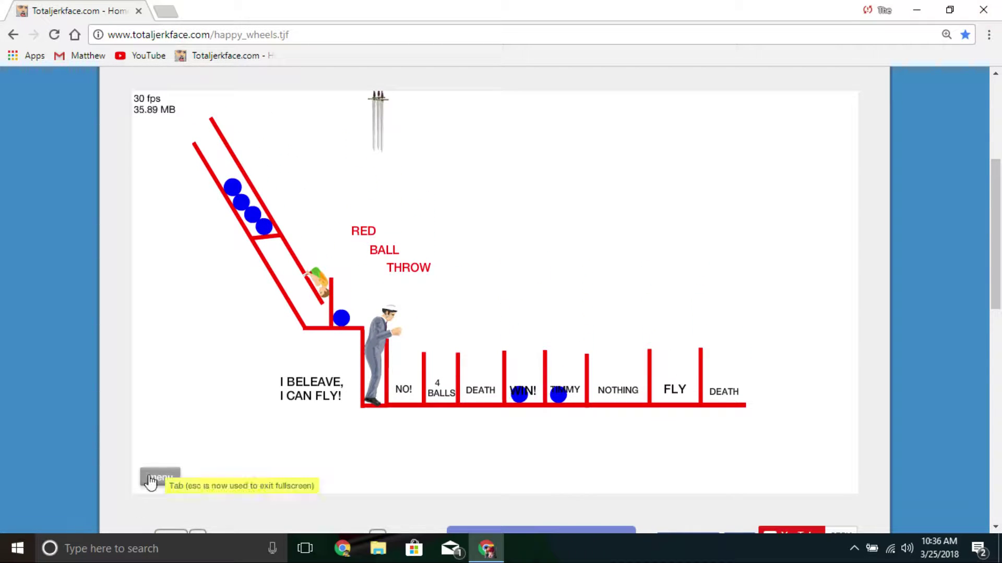
click(154, 479)
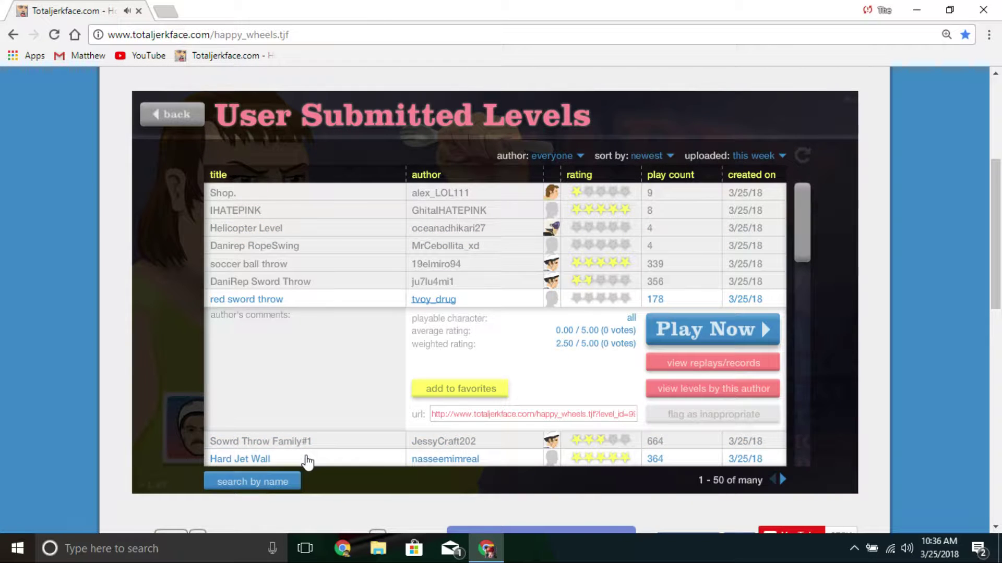
click(306, 460)
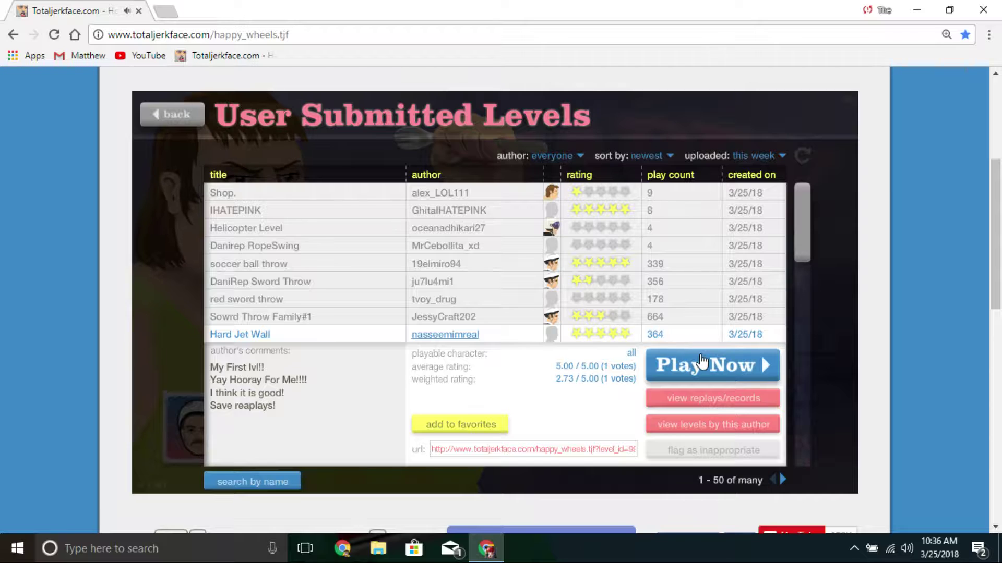
- Play Hard Jet Wall, restart it, and pause after the jets blow up the cyclist
click(702, 366)
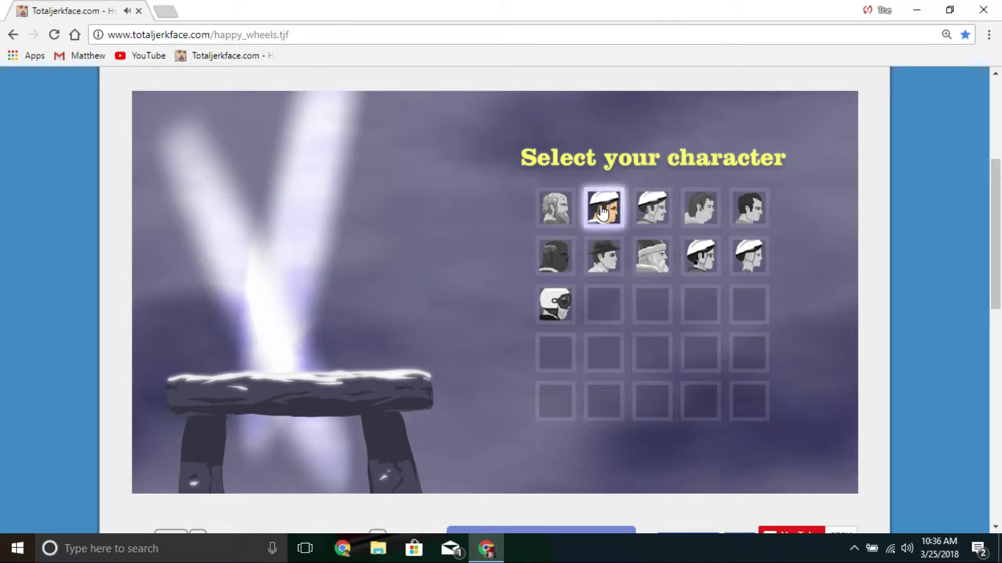
click(603, 210)
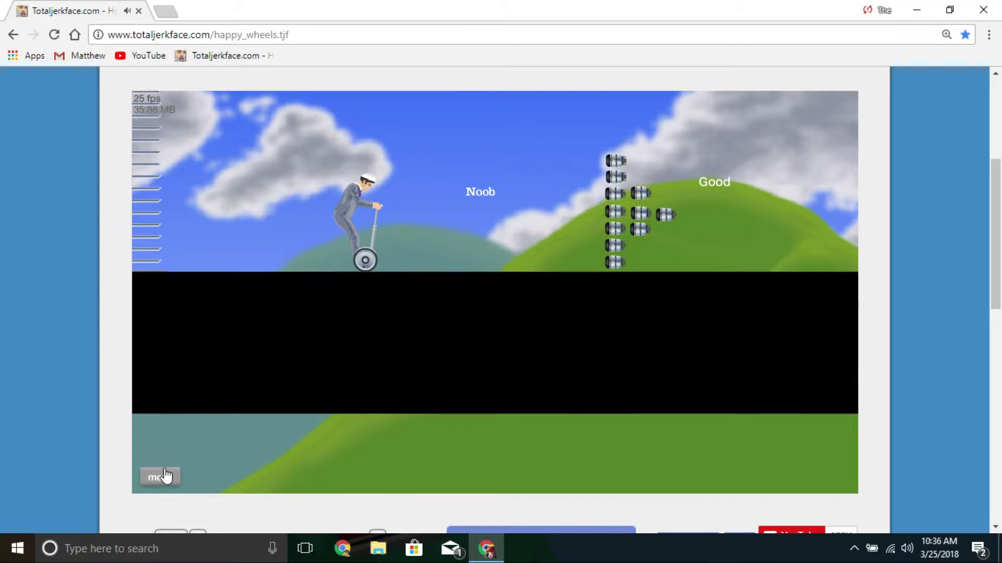
click(165, 476)
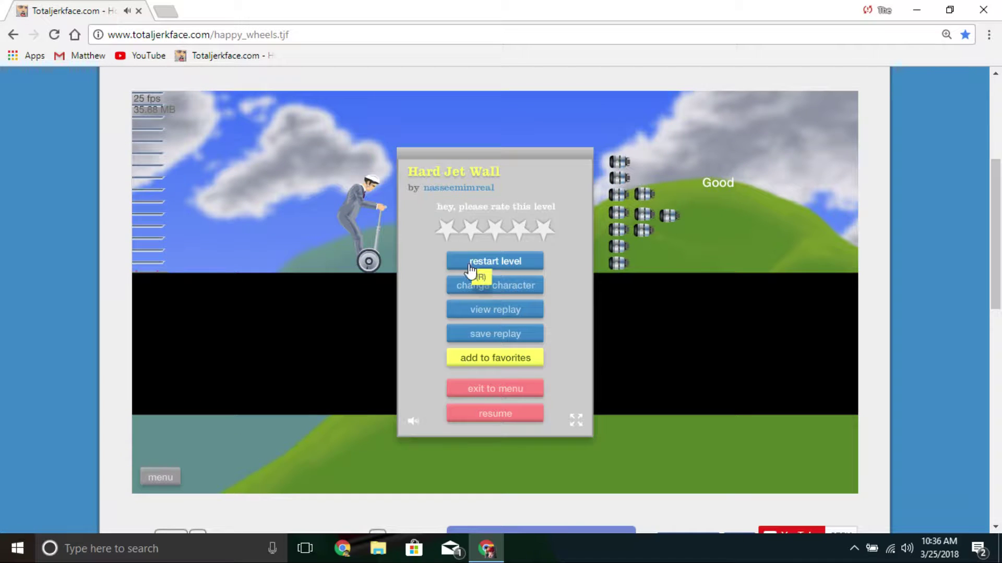
click(498, 260)
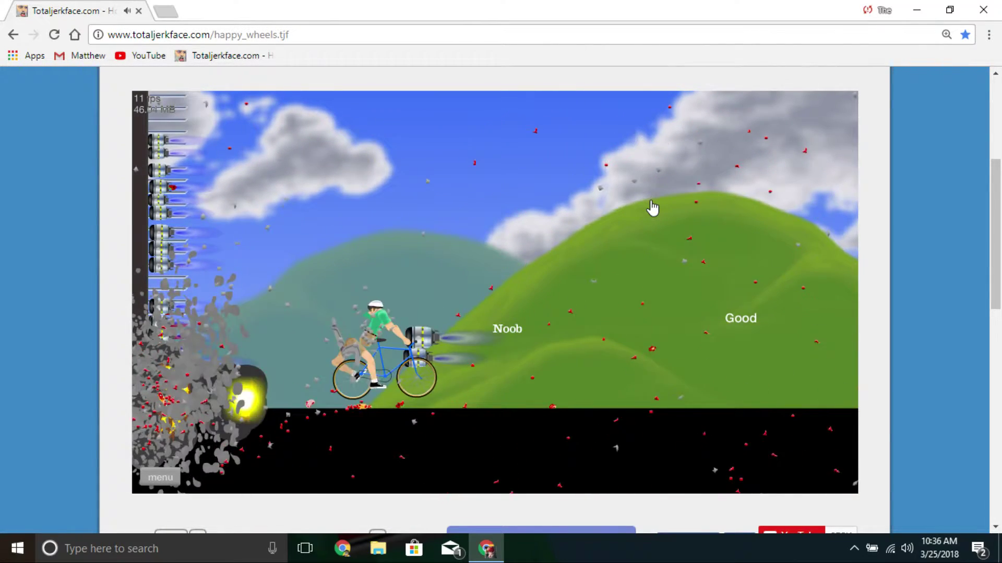
click(161, 478)
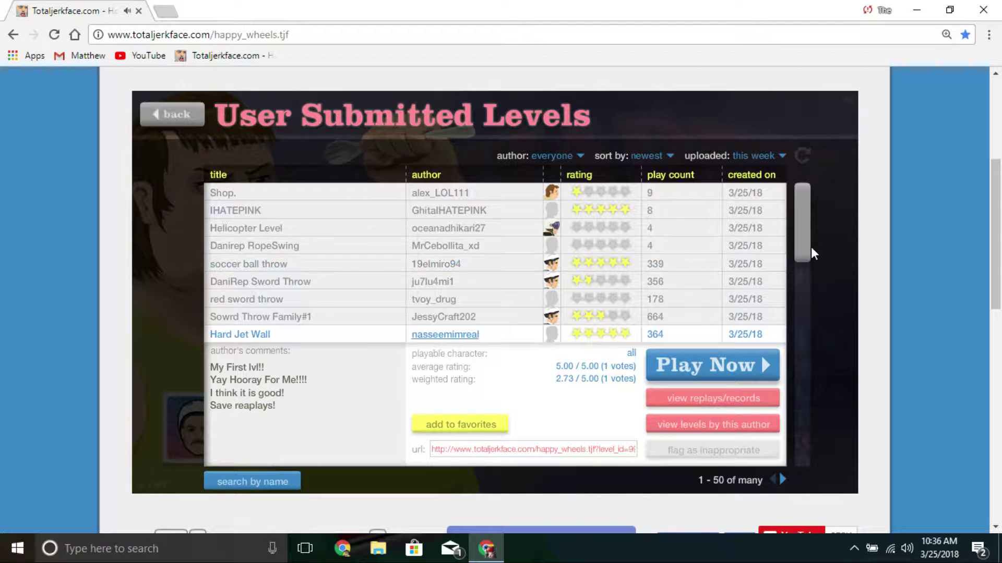
drag(806, 242, 801, 302)
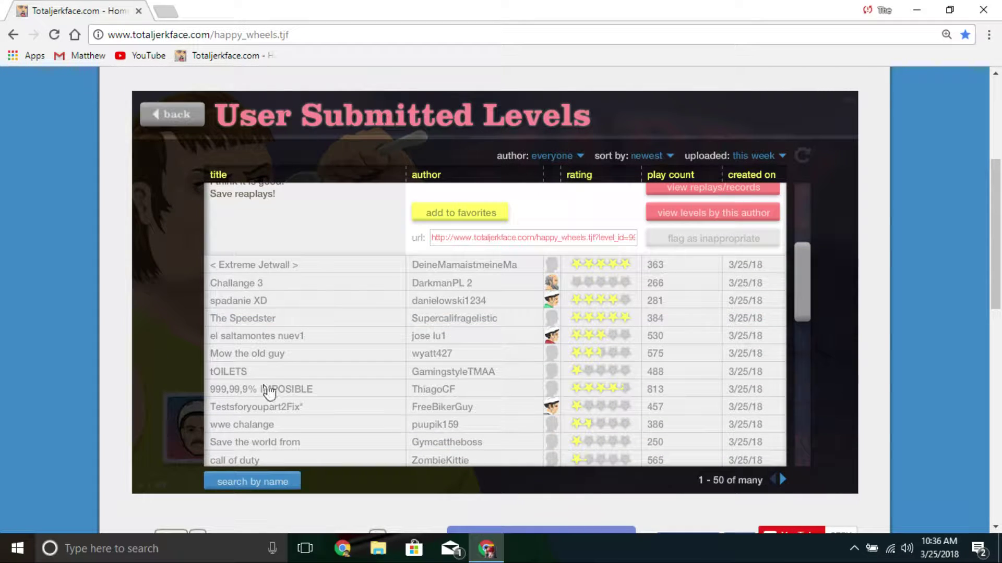
- Win tOILETS in 0.03 seconds, then open and cancel the name search
click(376, 370)
click(698, 362)
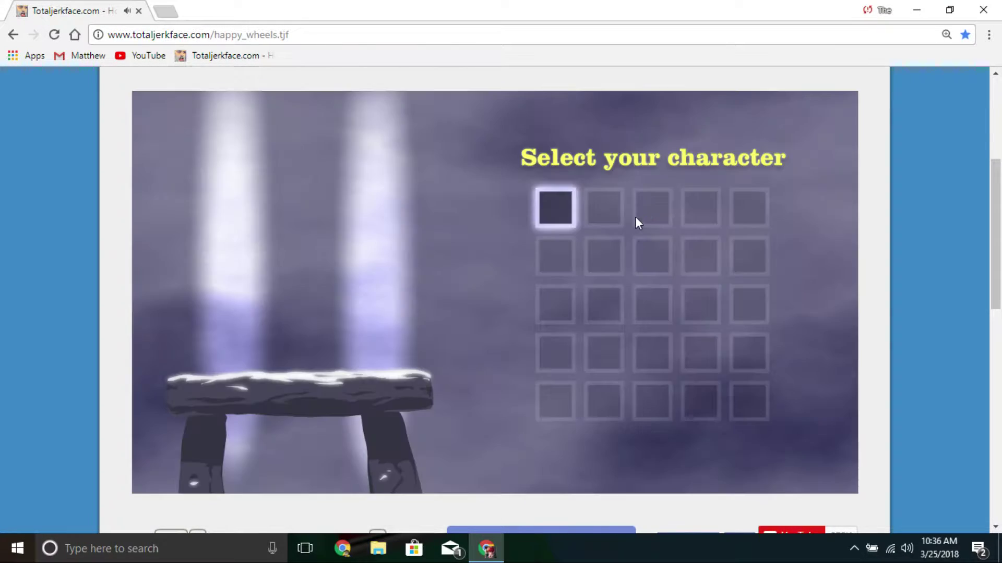
click(650, 207)
double_click(742, 217)
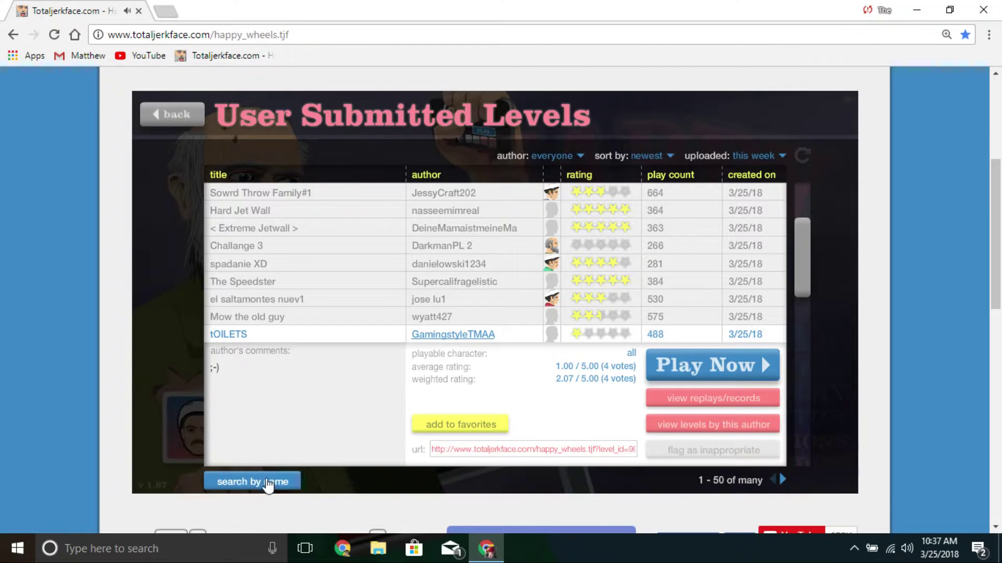
click(252, 481)
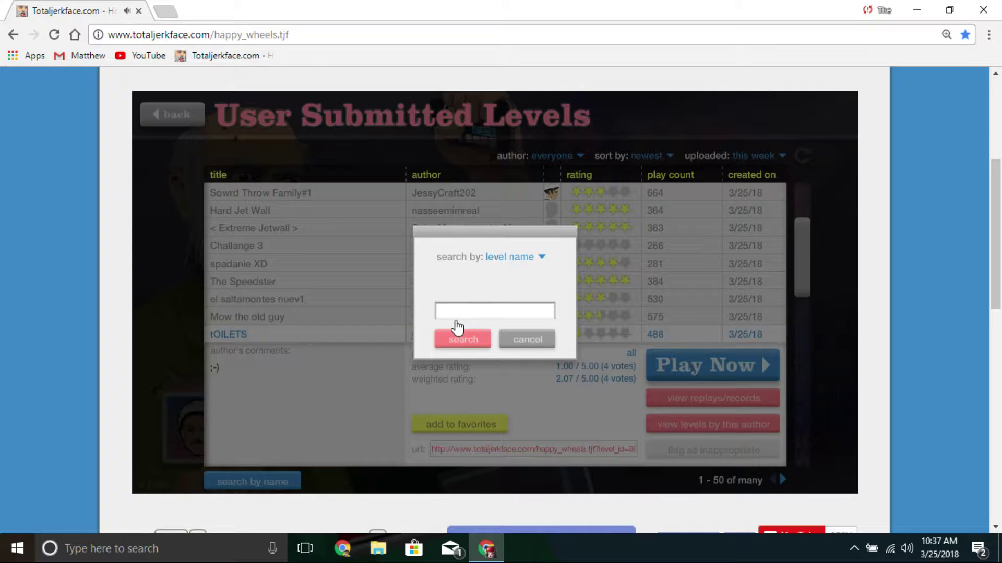
click(542, 345)
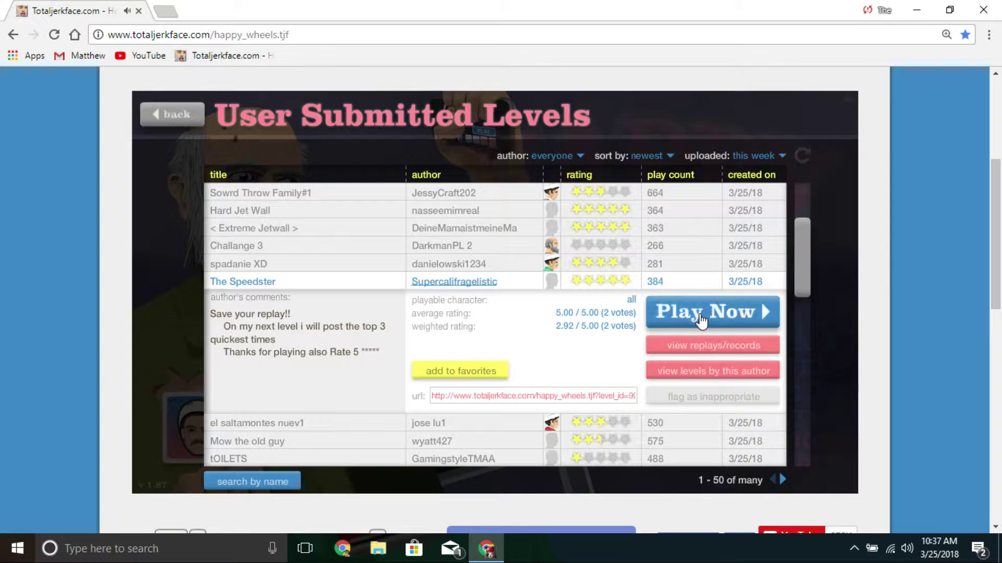
- Ride The Speedster as Segway guy across the melons, then pause after the fall
click(699, 317)
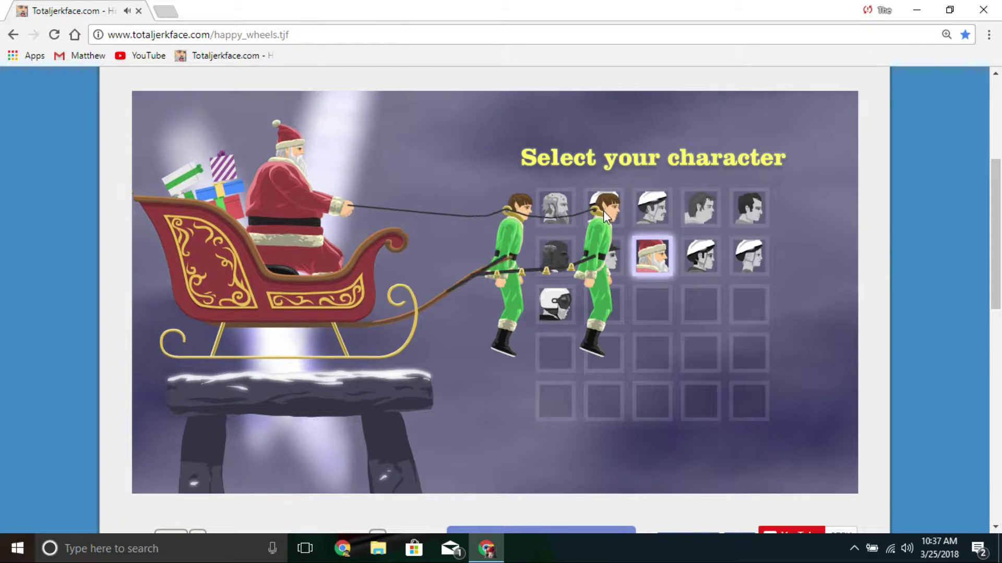
click(613, 206)
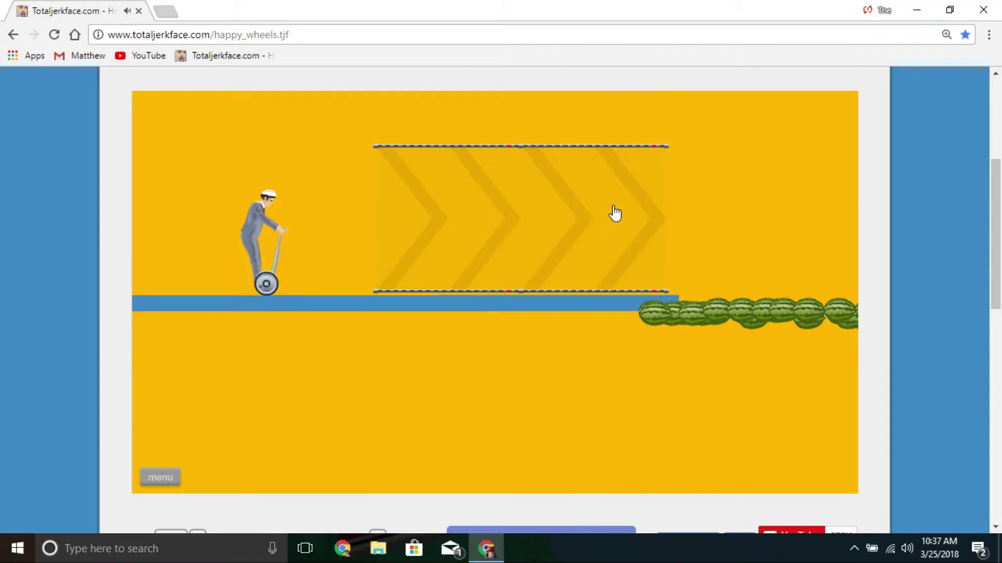
key(Up)
key(Up)
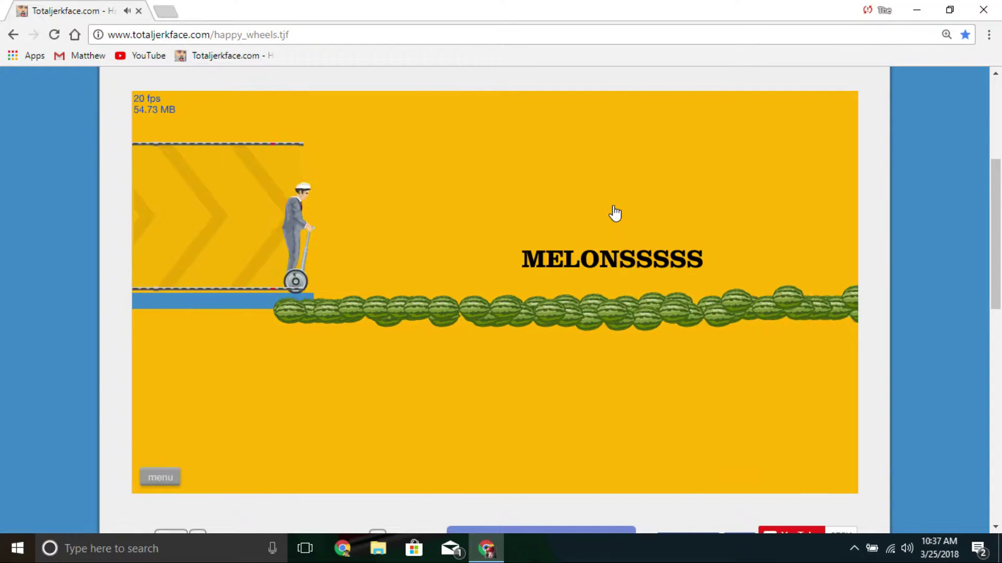
key(Up)
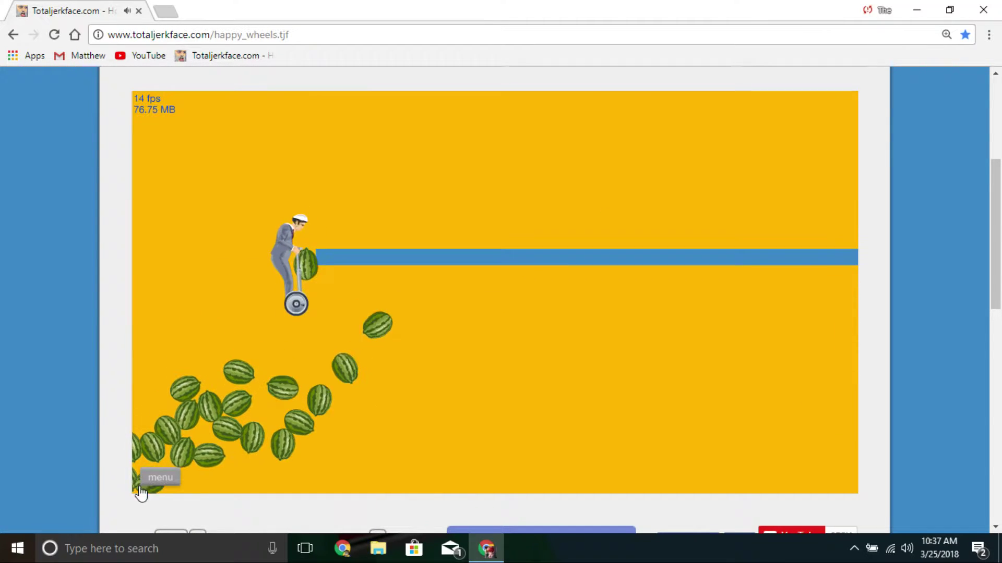
key(Escape)
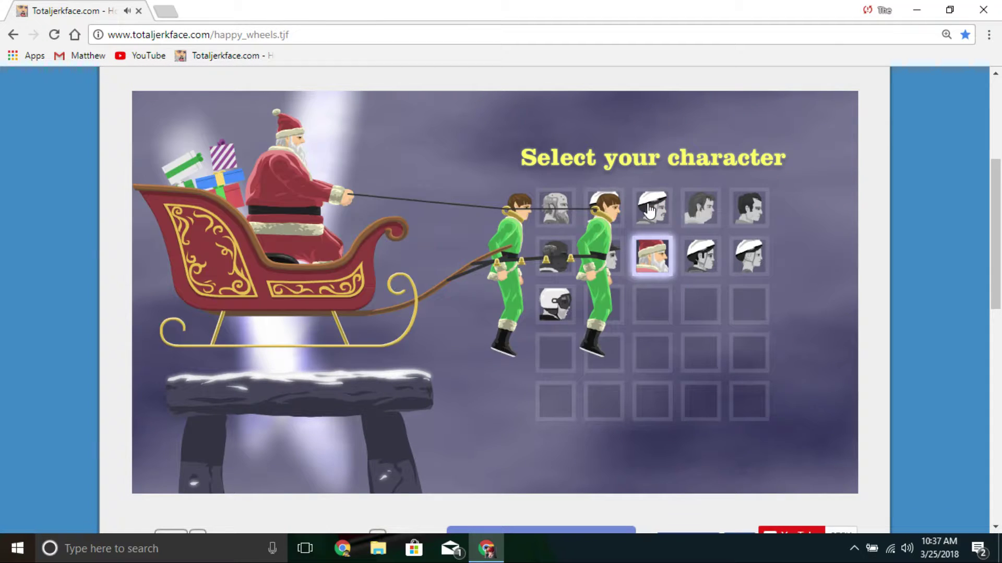
- Reload The Speedster and ride over the melons and coloured pillars to the pink platform
click(650, 211)
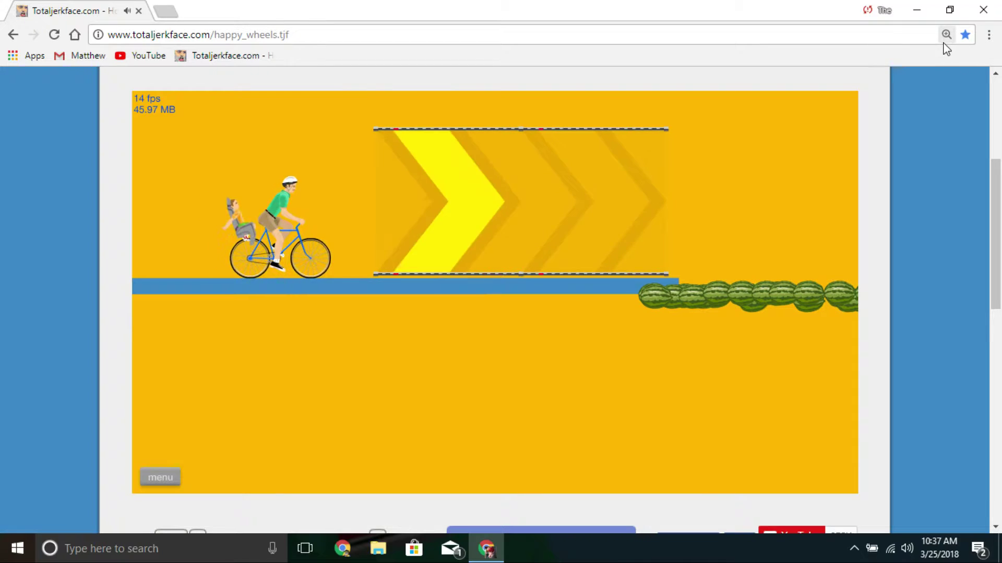
key(Up)
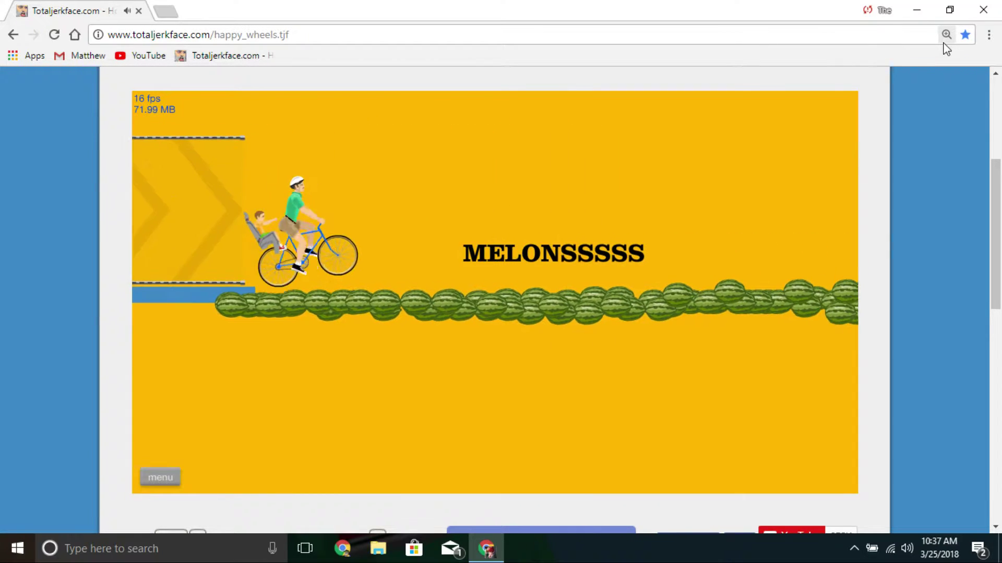
key(Up)
key(Up)
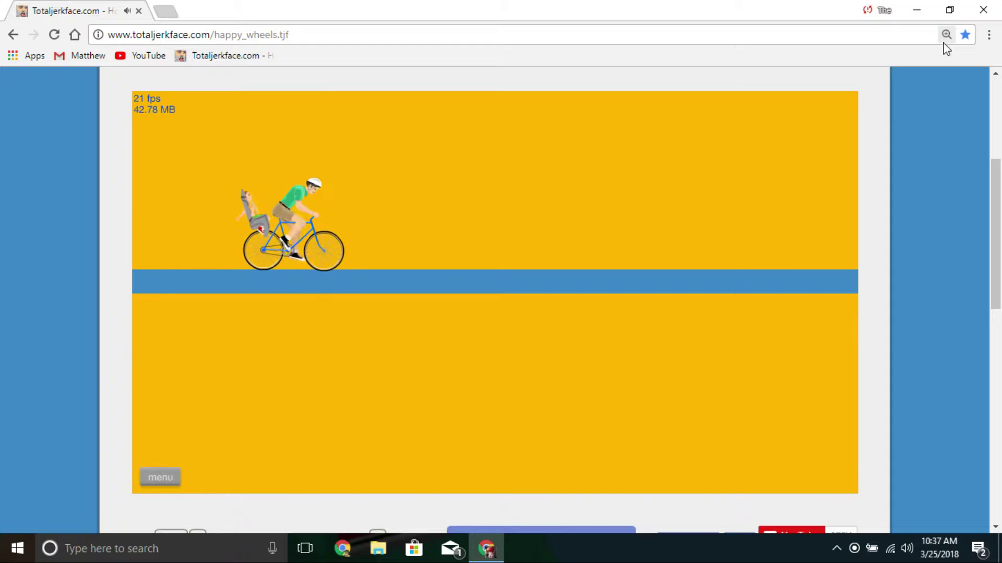
key(Up)
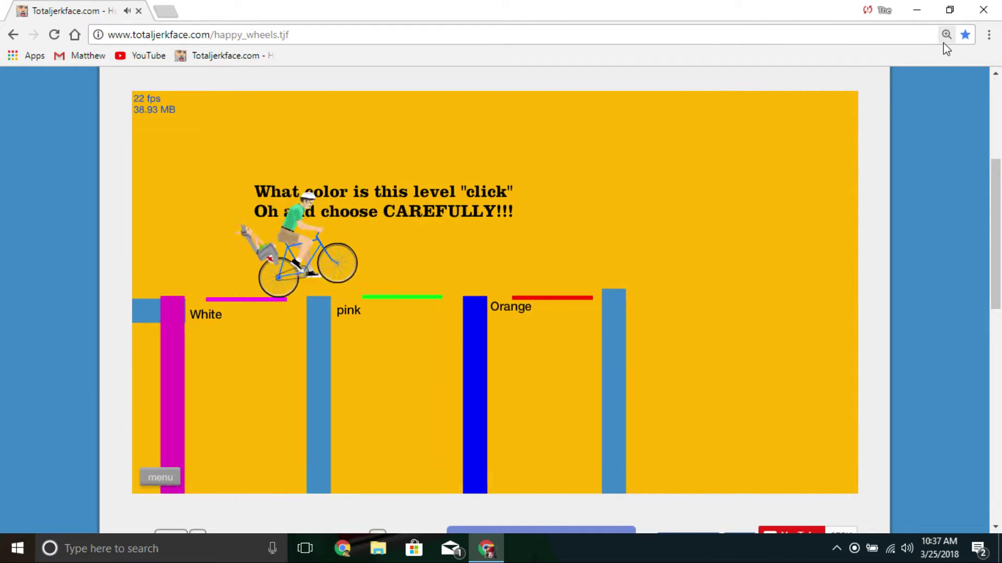
key(Up)
key(Down)
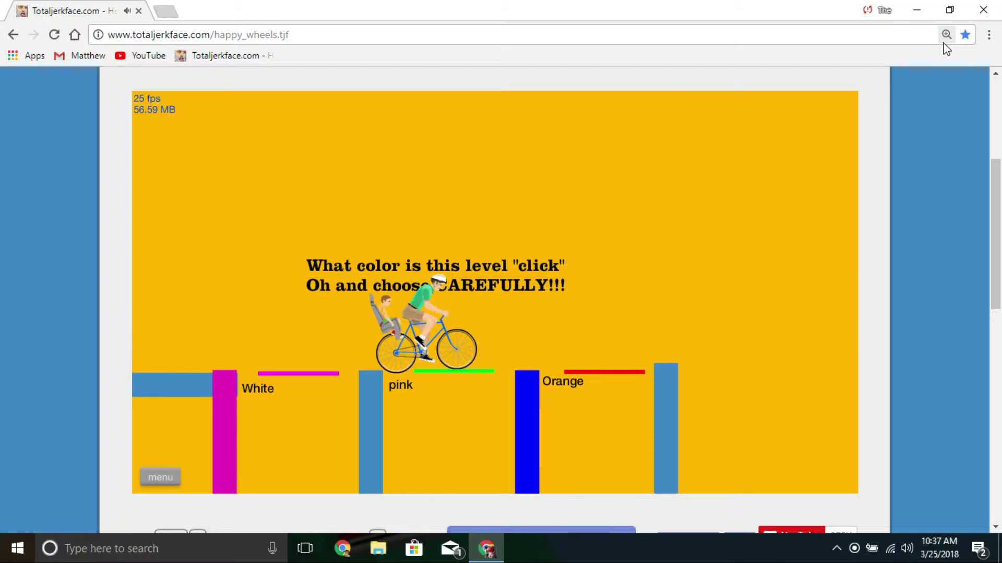
key(Left)
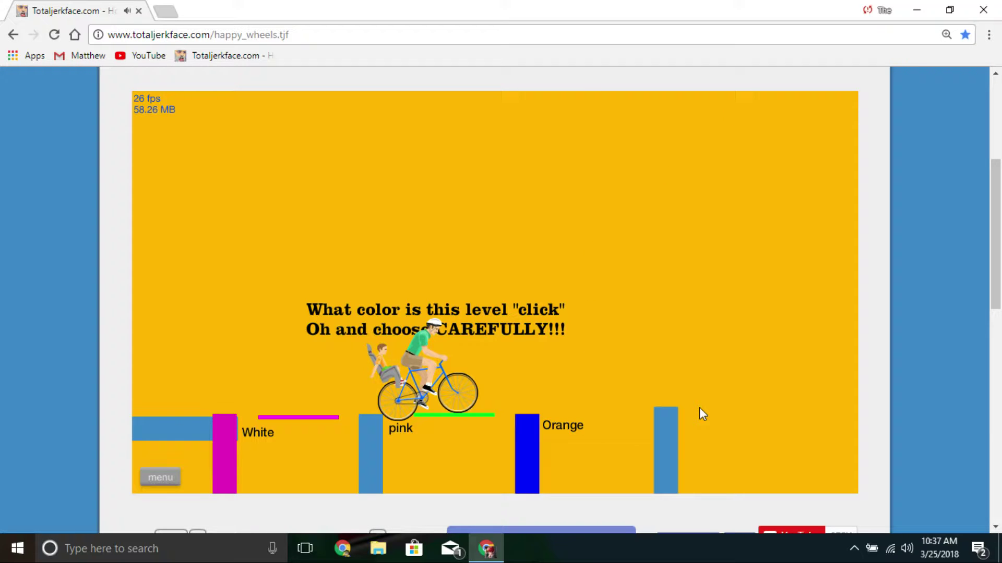
- Ride past Orange, down the red track and into the shaft, winning in 40.83 seconds
key(Up)
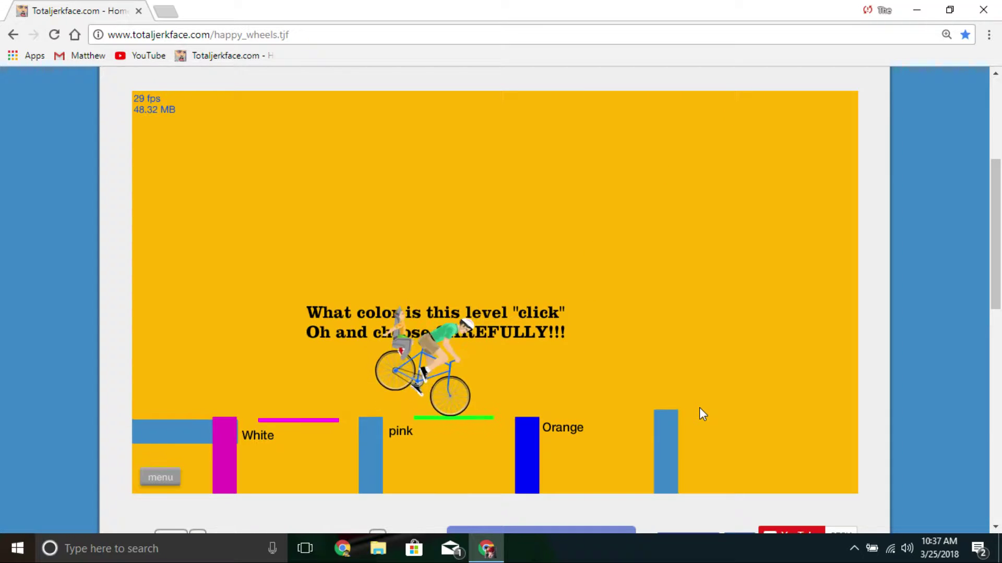
key(Up)
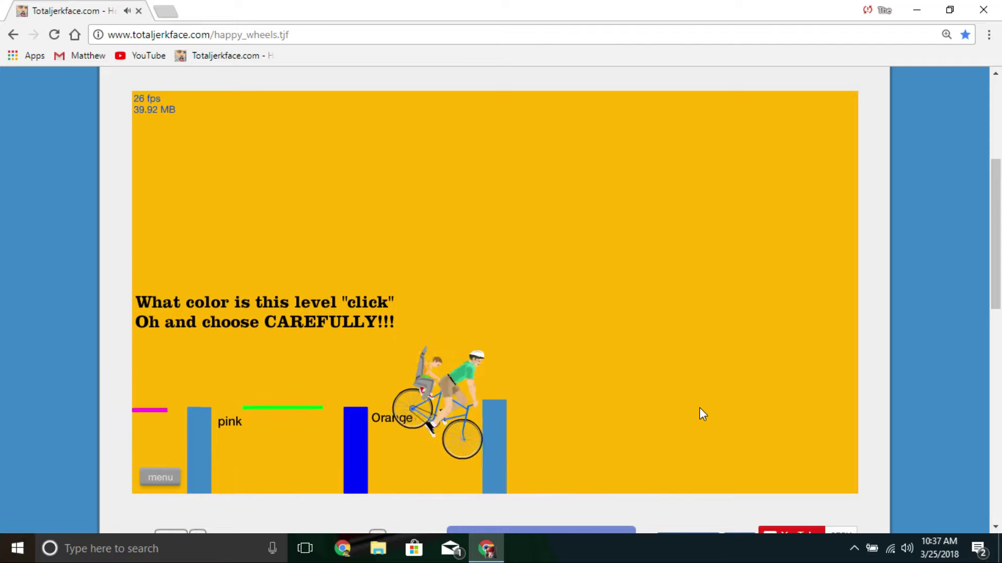
key(Up)
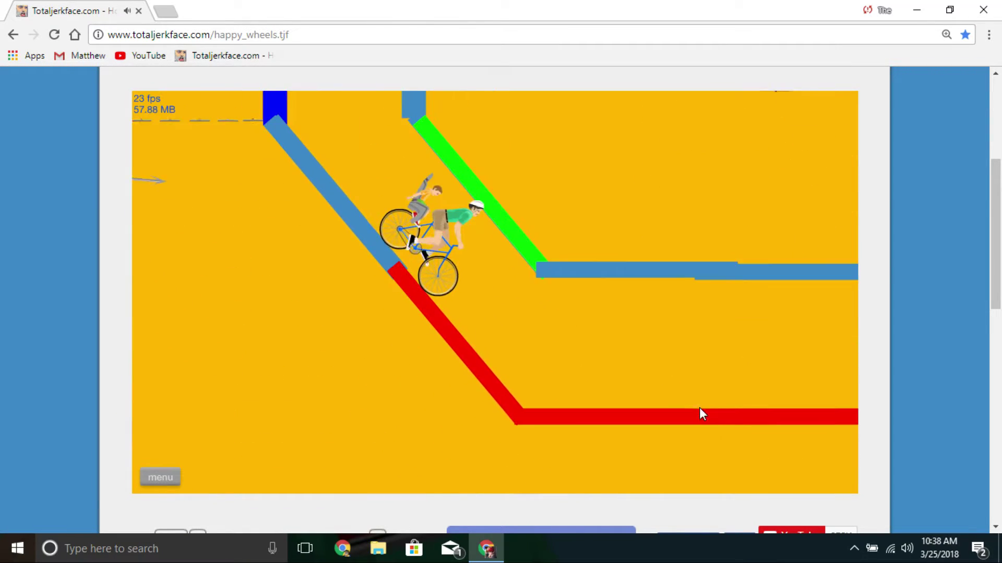
key(Up)
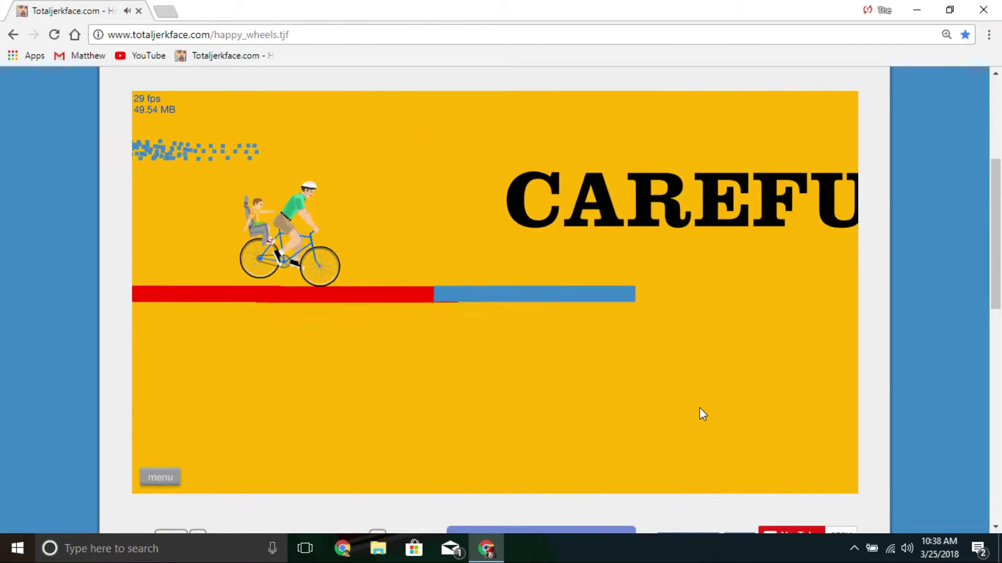
key(Up)
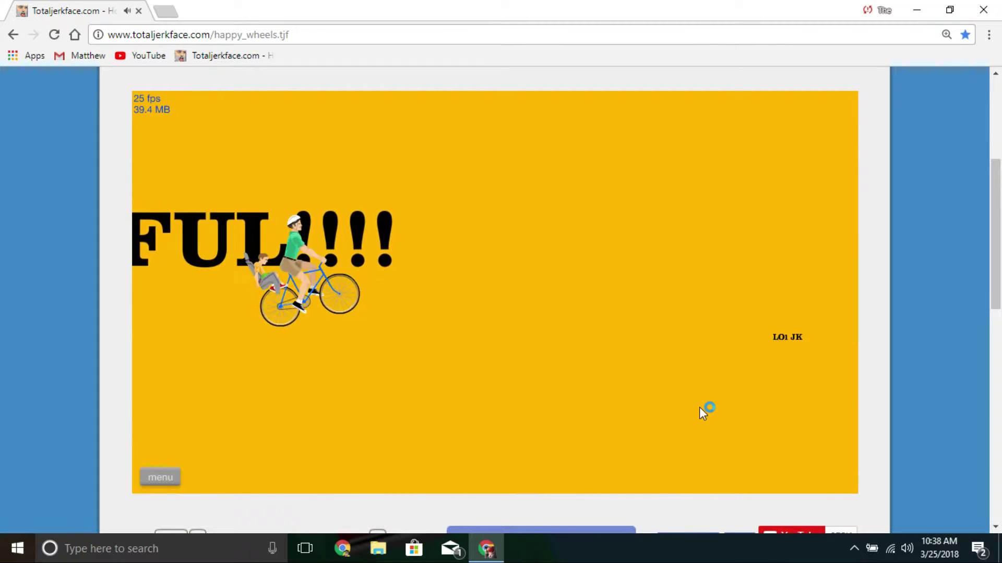
key(Up)
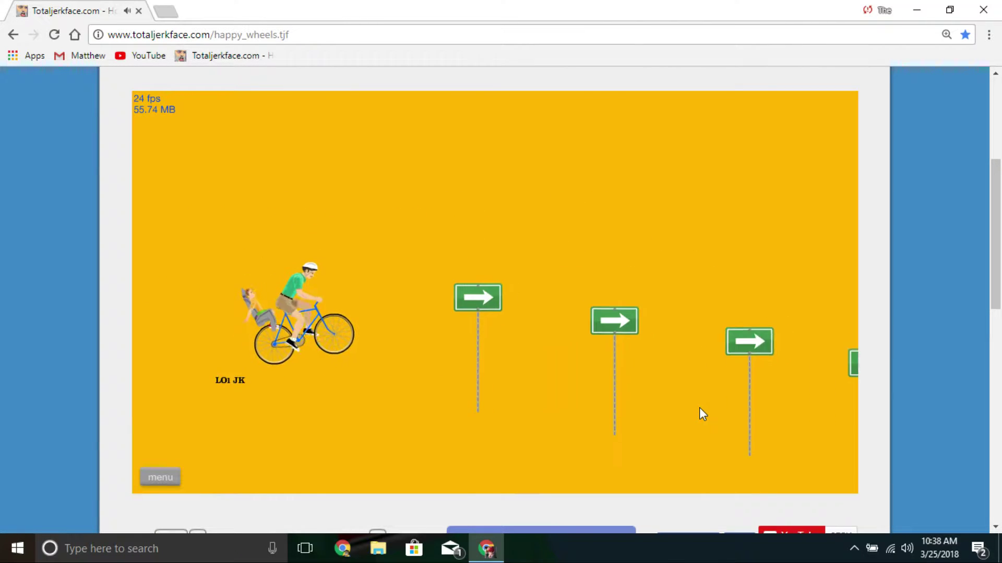
key(Up)
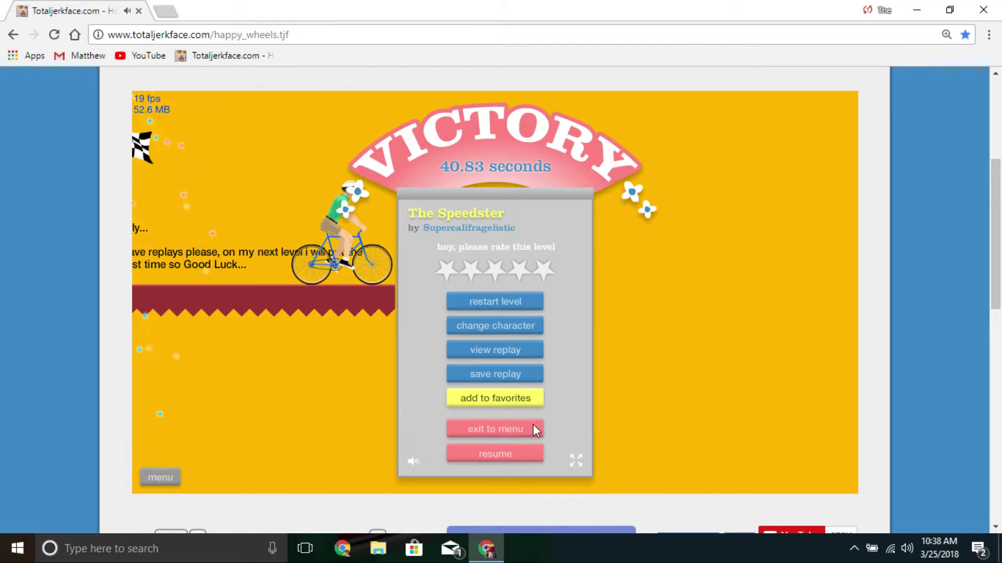
- Return to the level list and search for levels named 'bottle run'
click(495, 429)
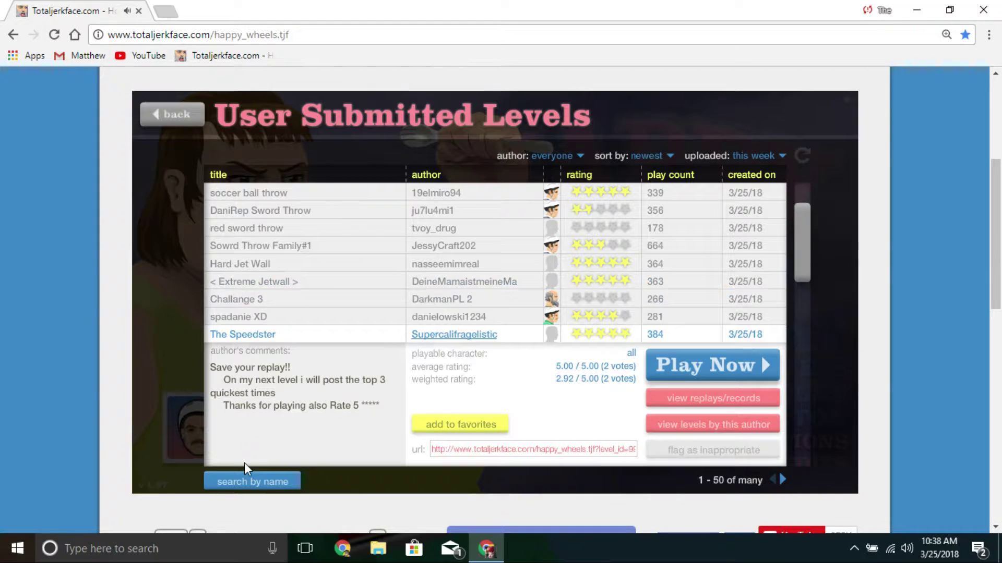
click(227, 485)
text(bottle run)
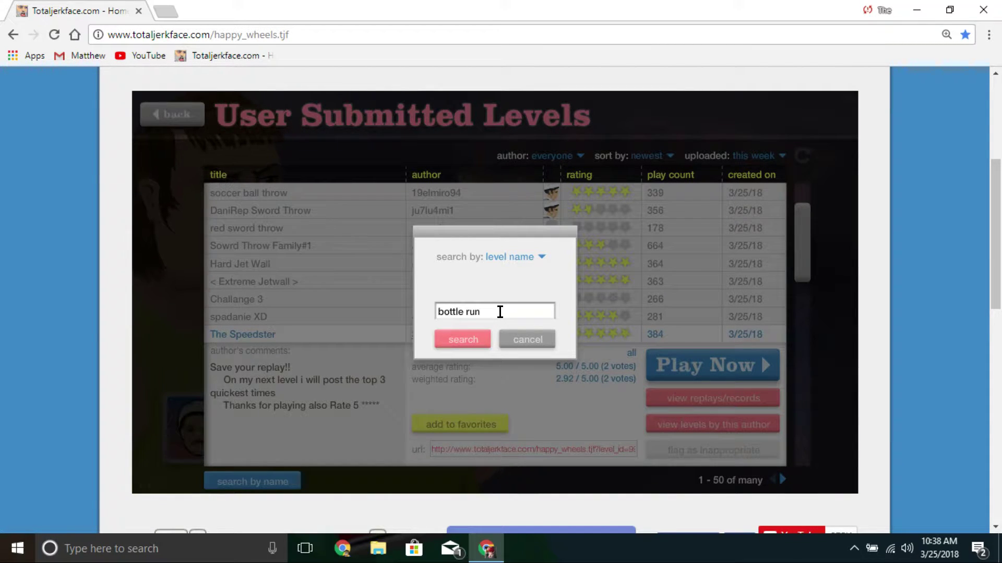
key(Return)
- Ride wassim2002's Bottle Run over the collapsing bus bridge to a 7.00-second win
click(235, 193)
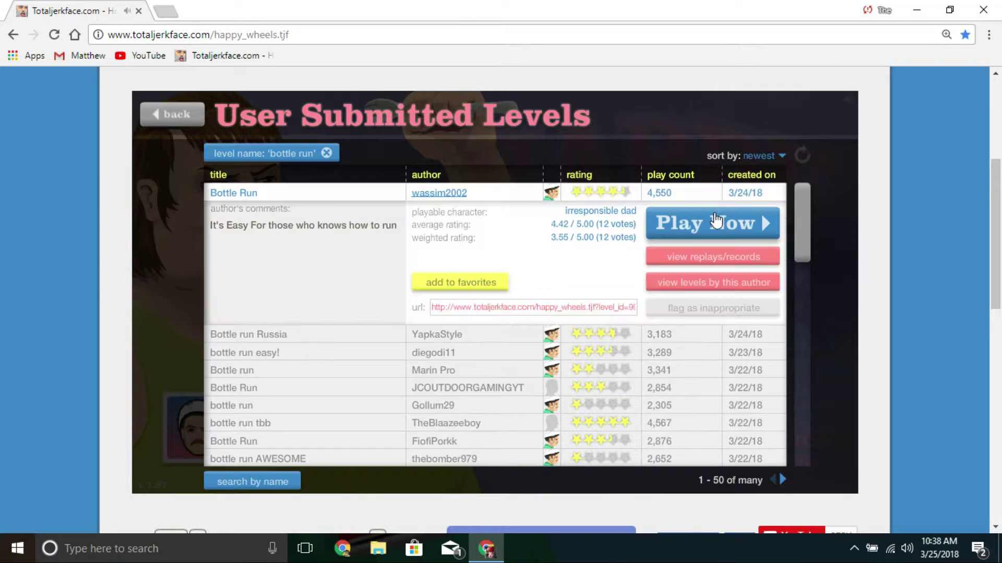
click(718, 228)
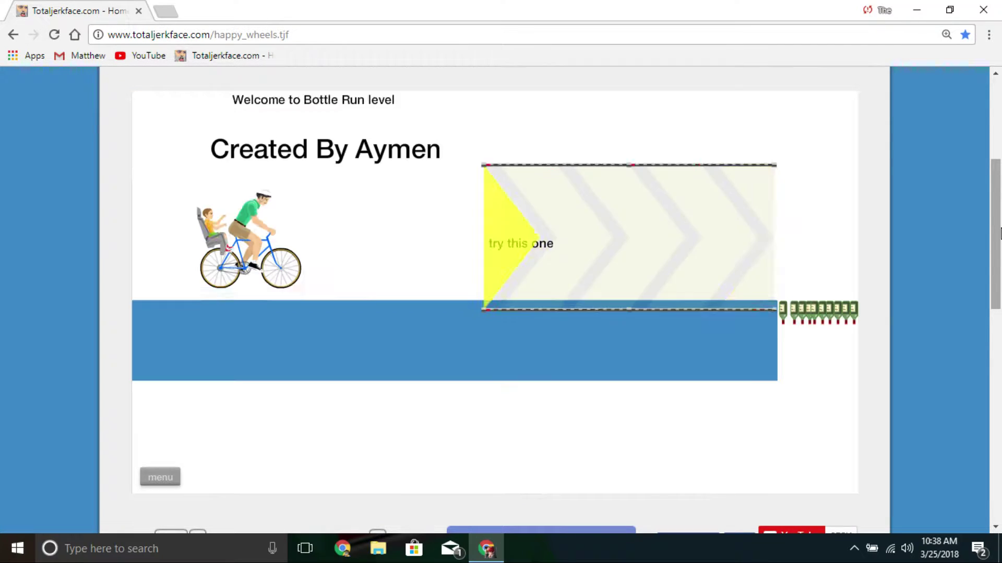
key(Up)
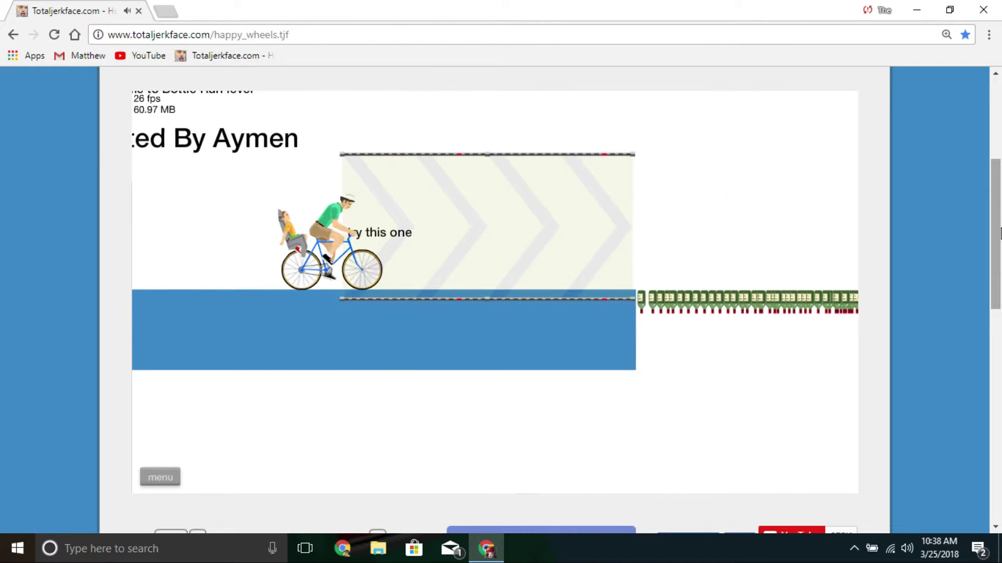
key(Up)
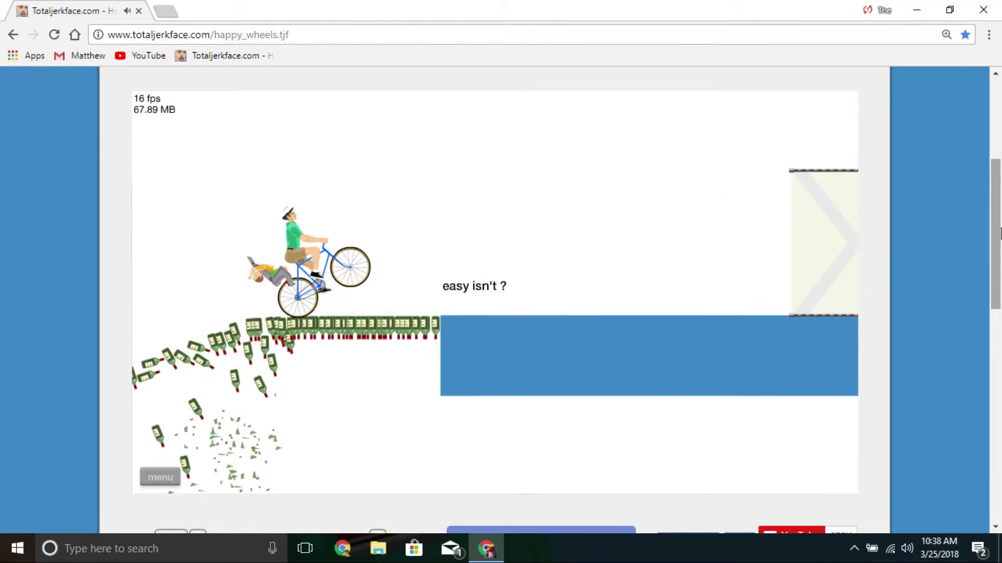
key(Up)
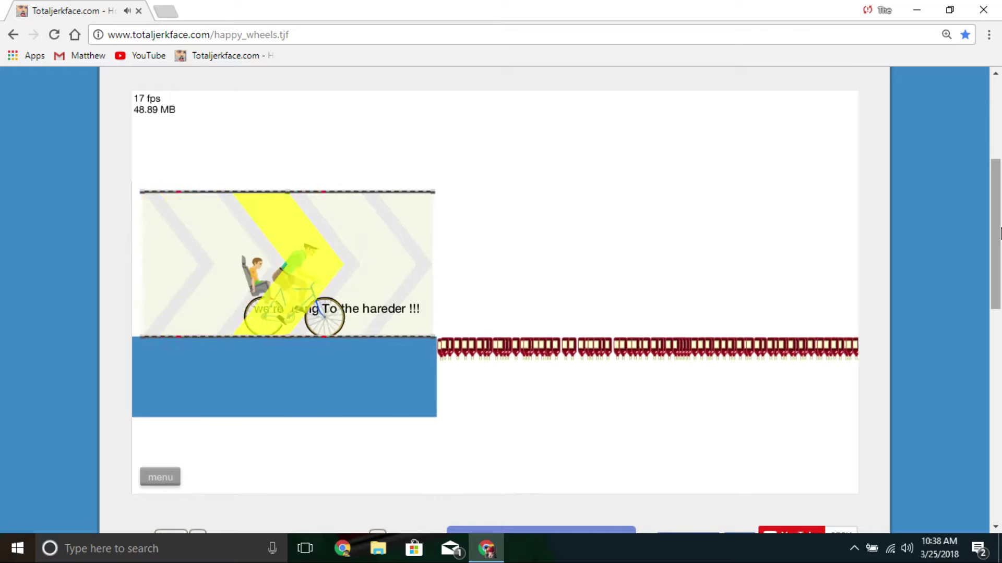
key(Up)
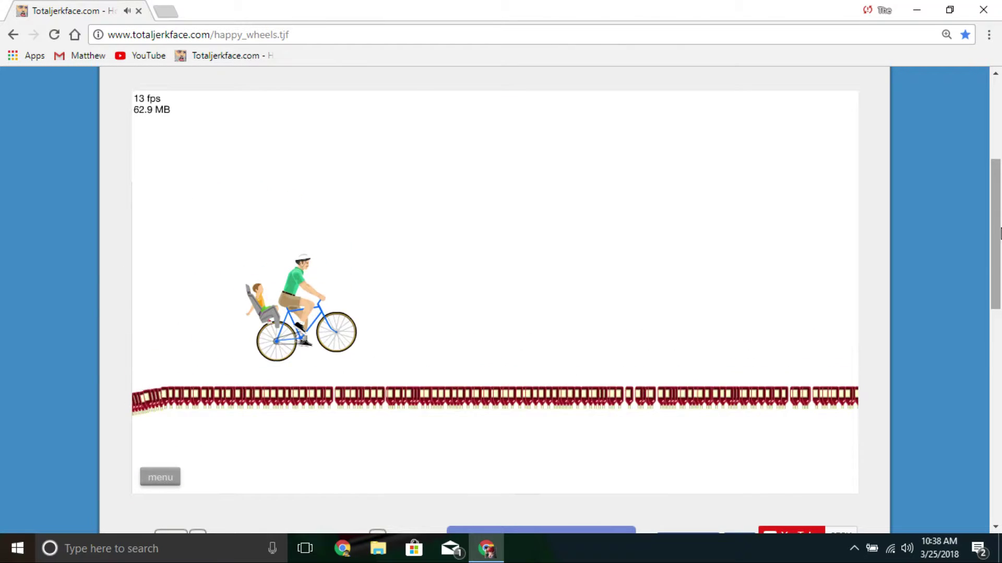
key(Up)
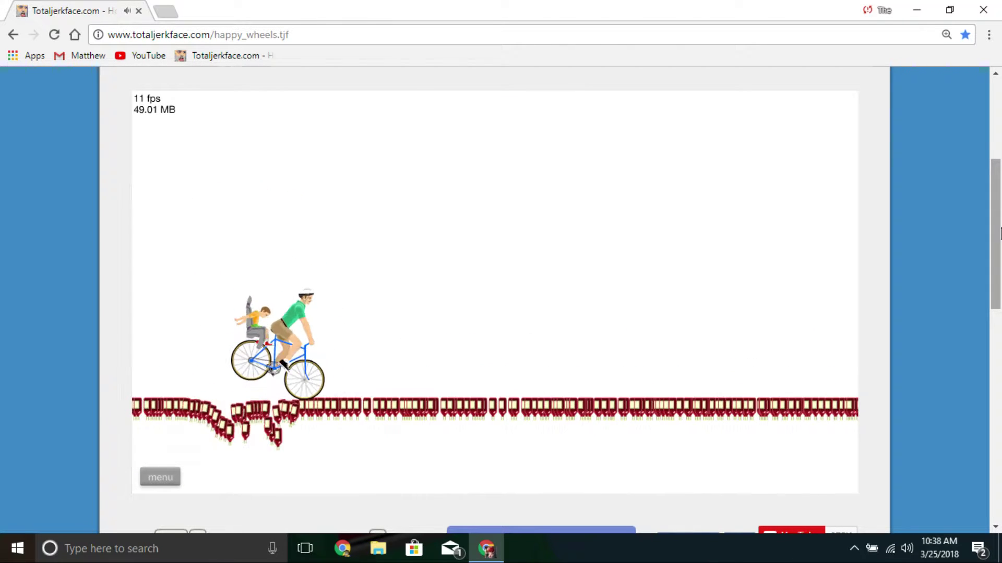
key(Up)
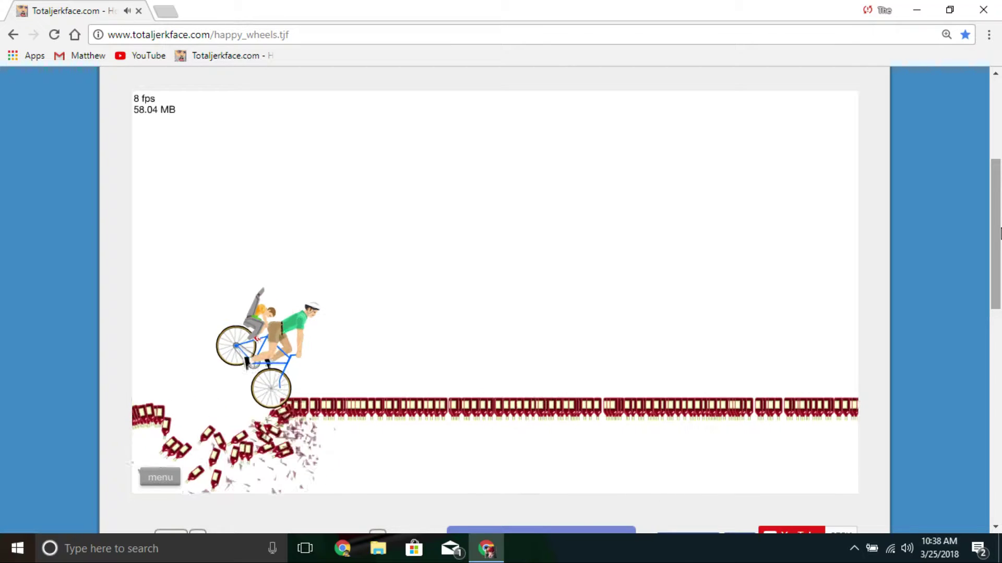
key(Up)
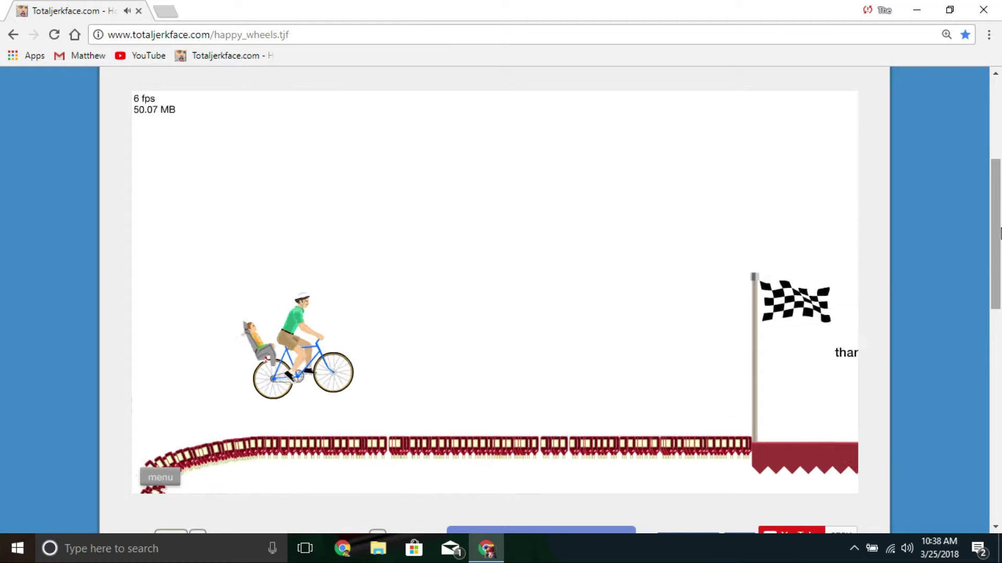
key(Up)
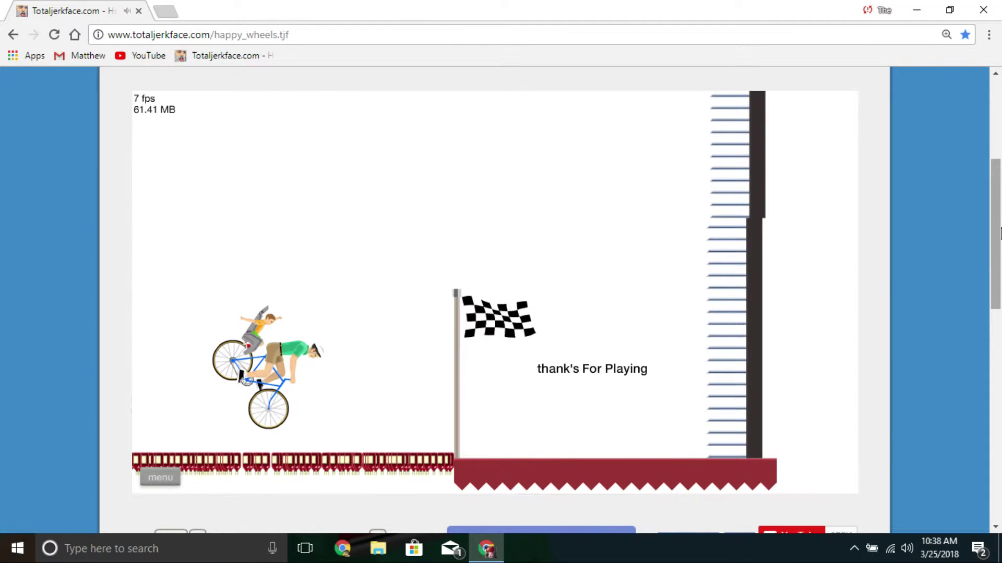
key(Up)
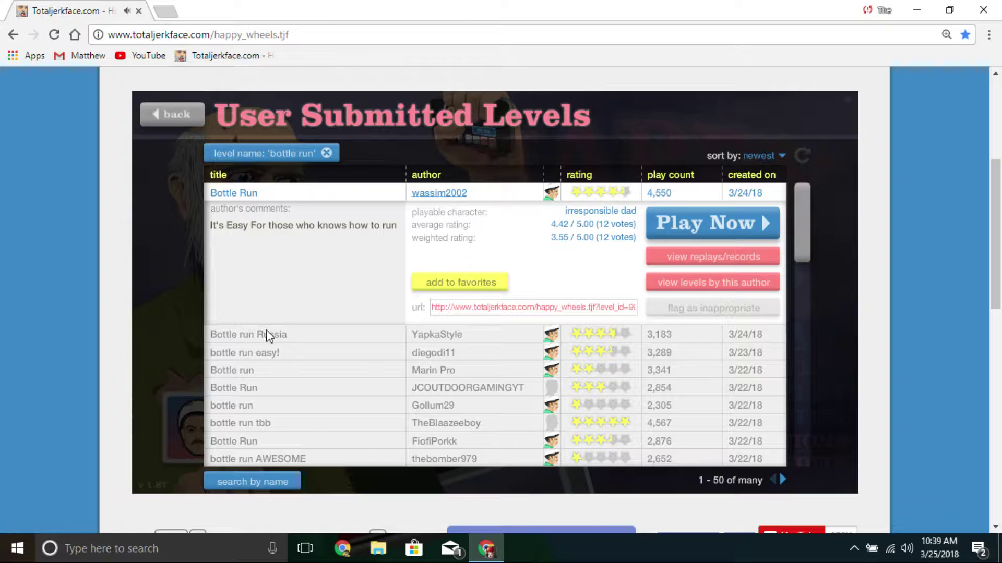
- Try Bottle run Russia, quit after crashing, then ride forward on bottle run easy!
click(305, 338)
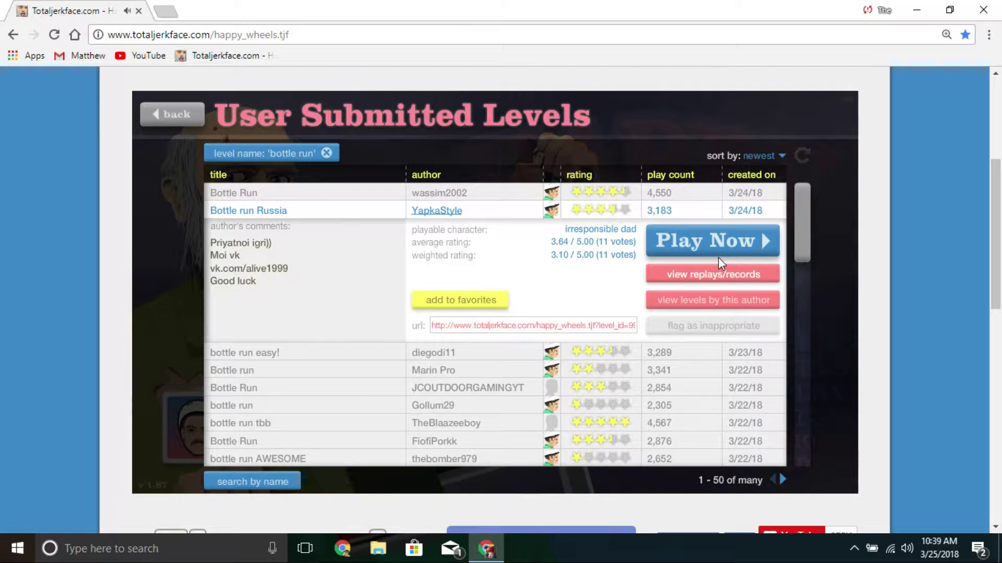
click(712, 241)
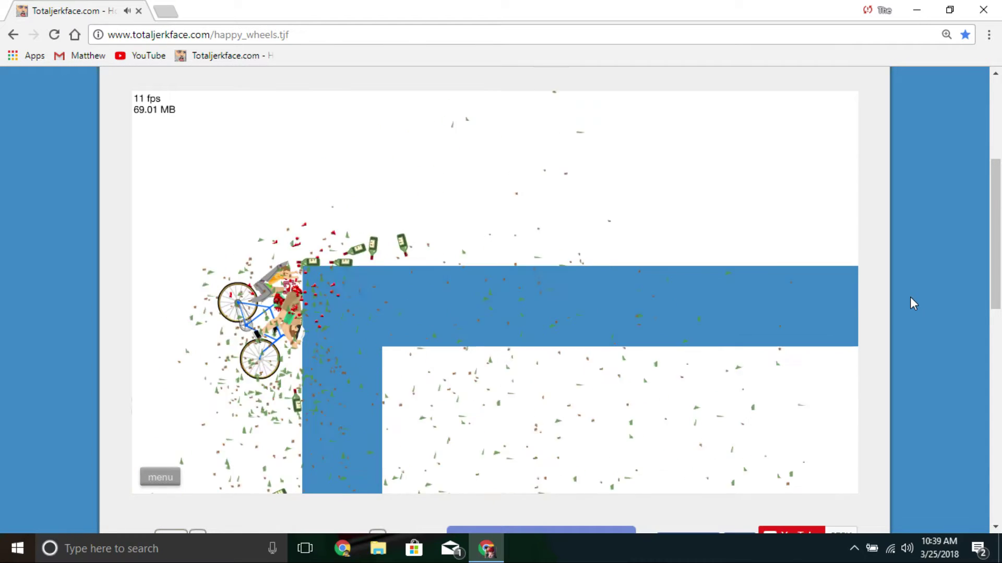
click(159, 477)
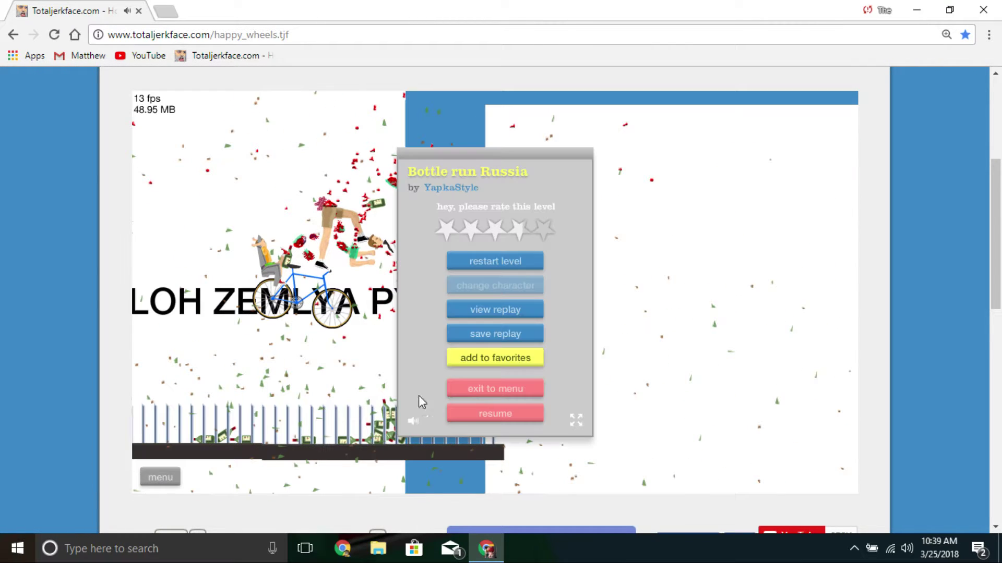
click(509, 387)
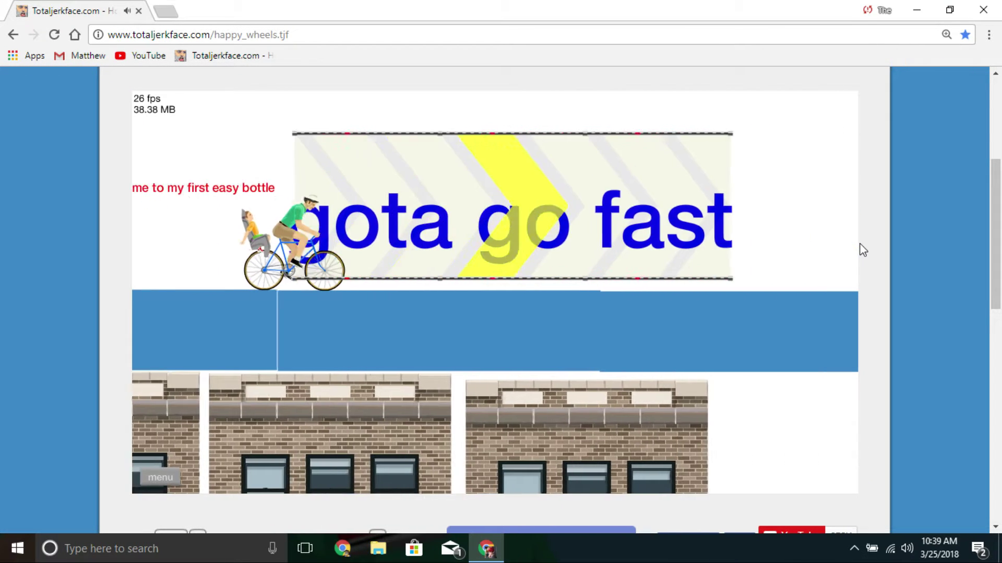
key(Up)
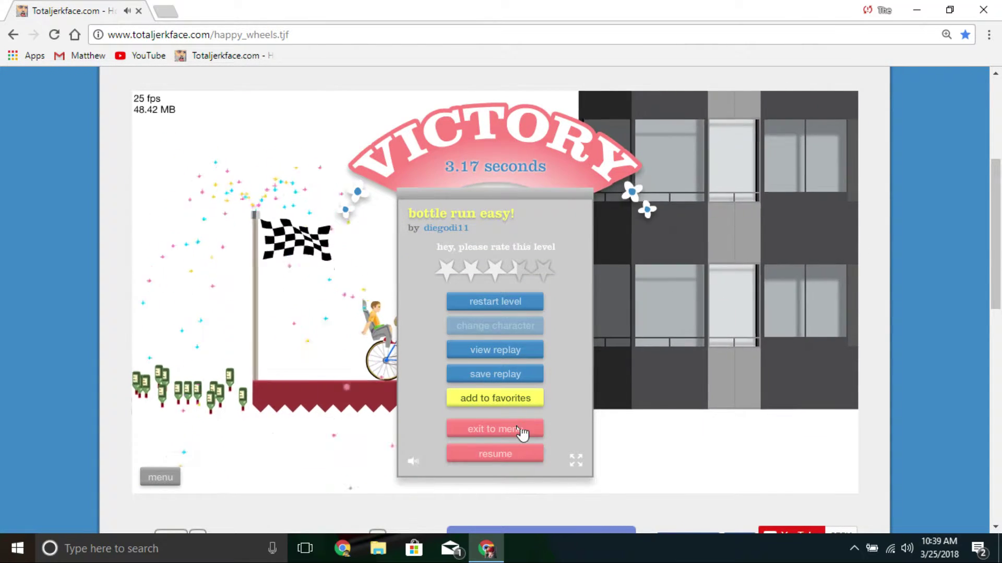
- Leave the finished level and ride Bottle run past the bottles into the first glass panes
click(495, 429)
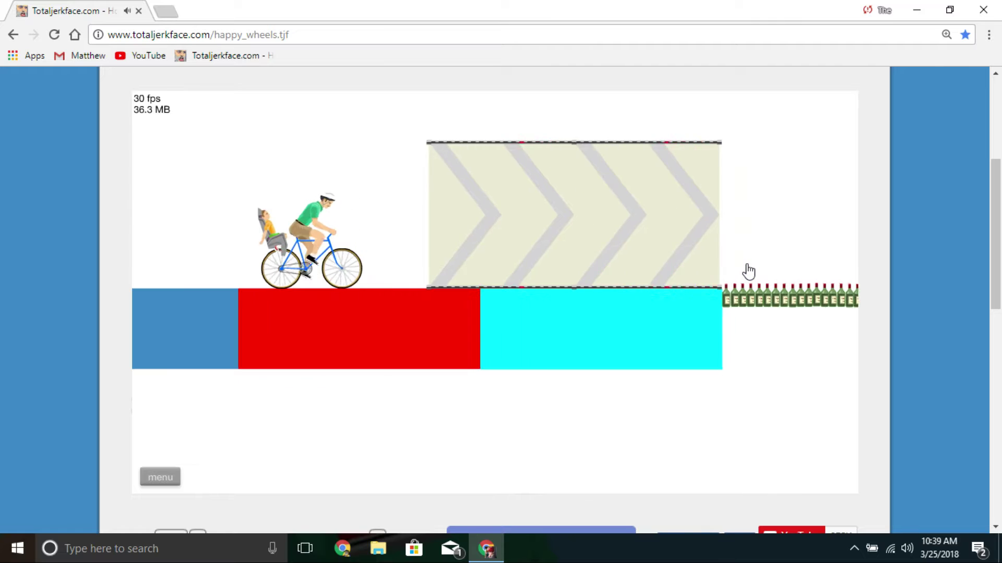
key(Up)
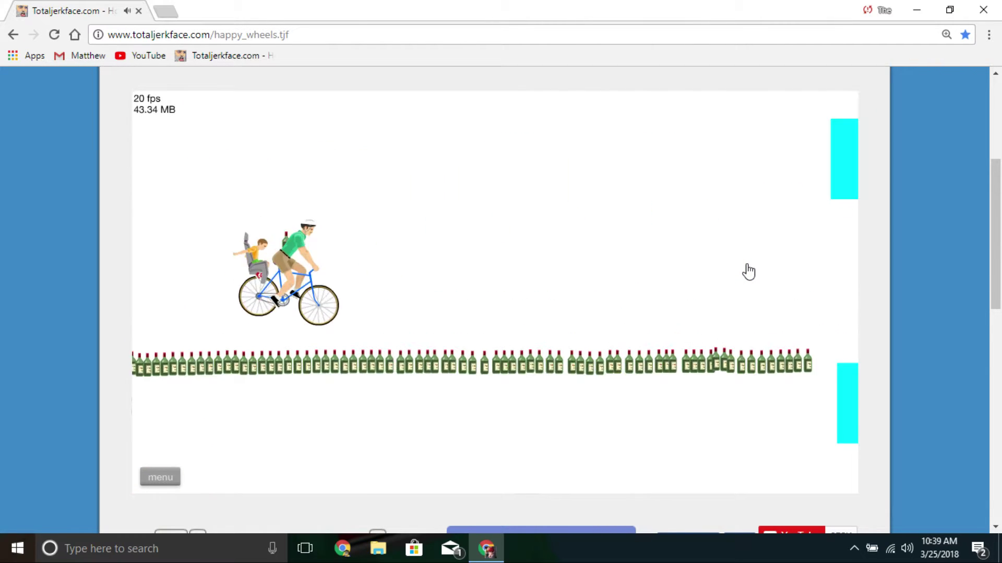
key(Up)
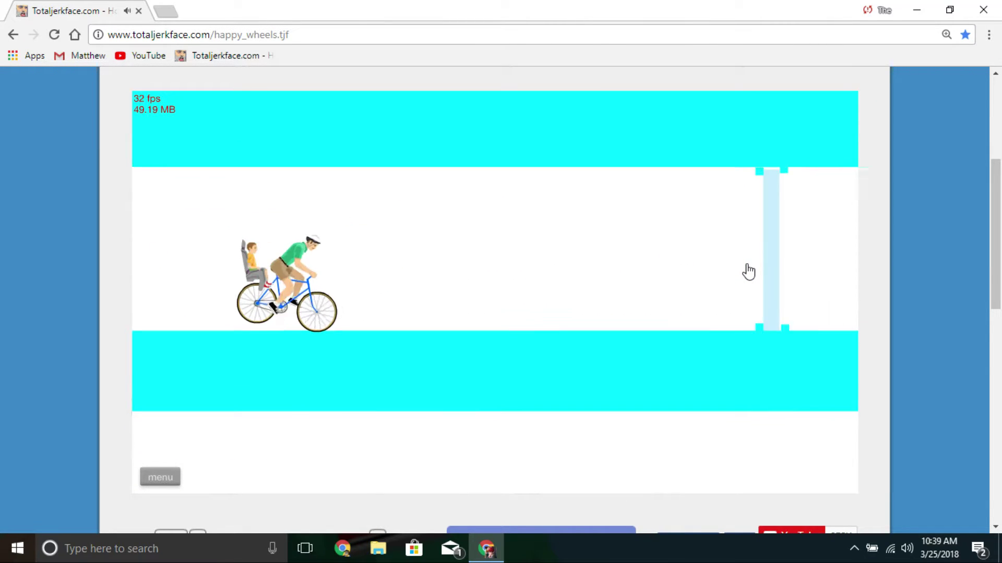
key(Up)
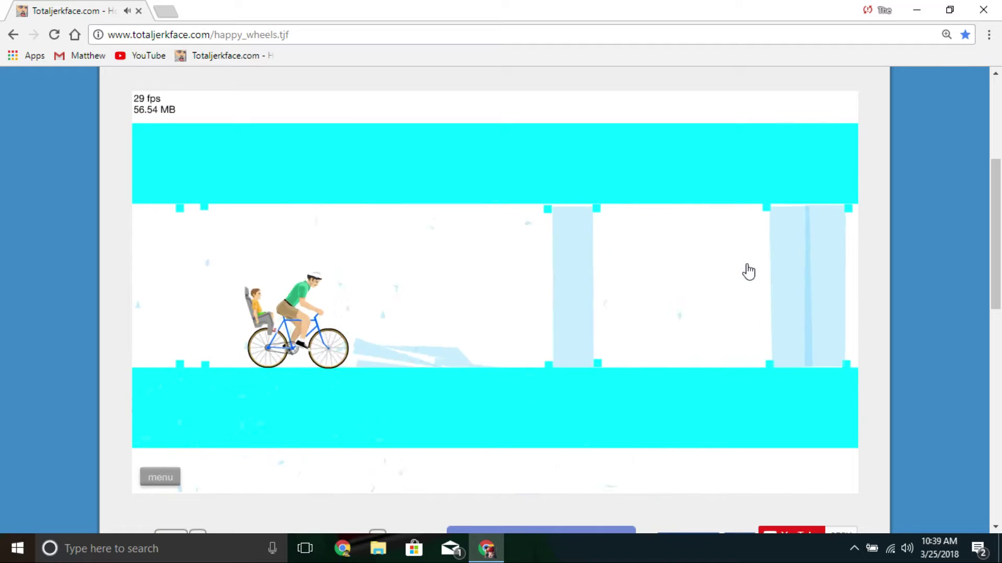
key(Up)
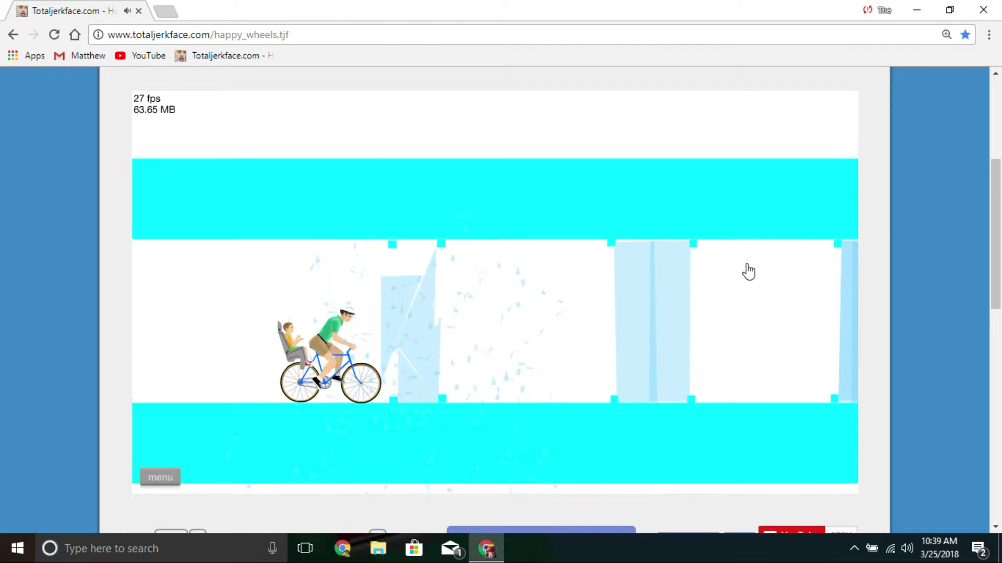
key(Up)
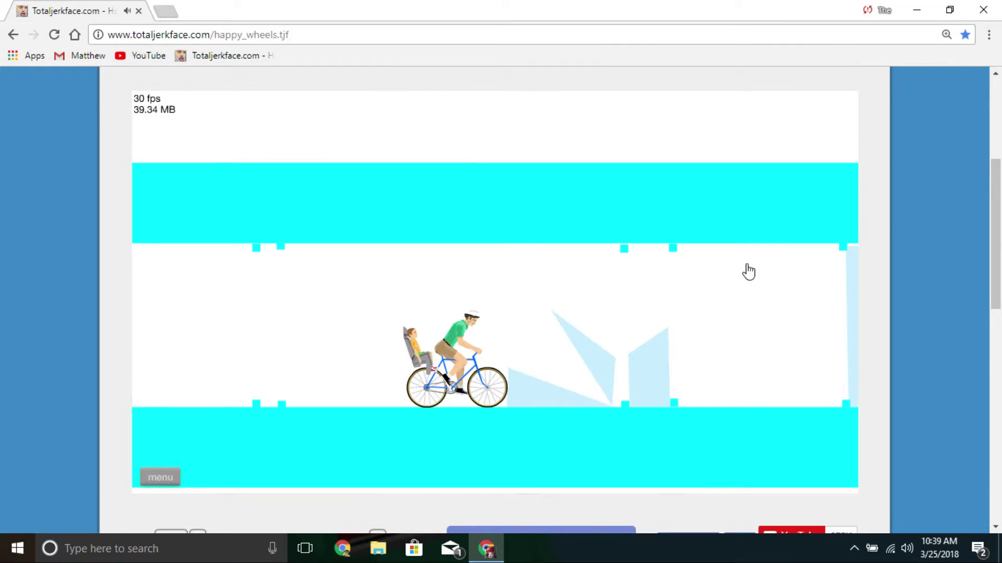
- Balance through the remaining glass panes, crash near the finish, and pause the game
key(Left)
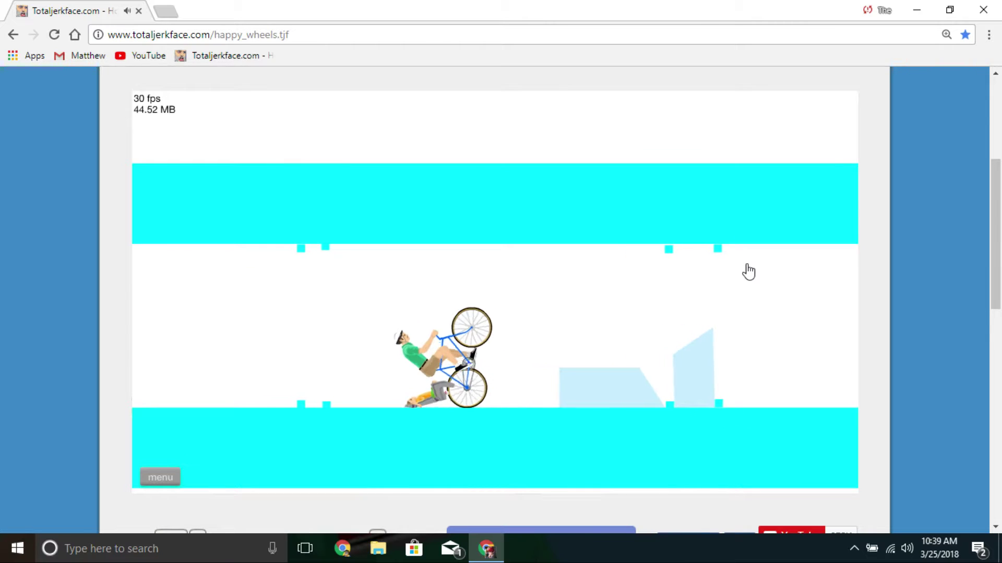
key(Right)
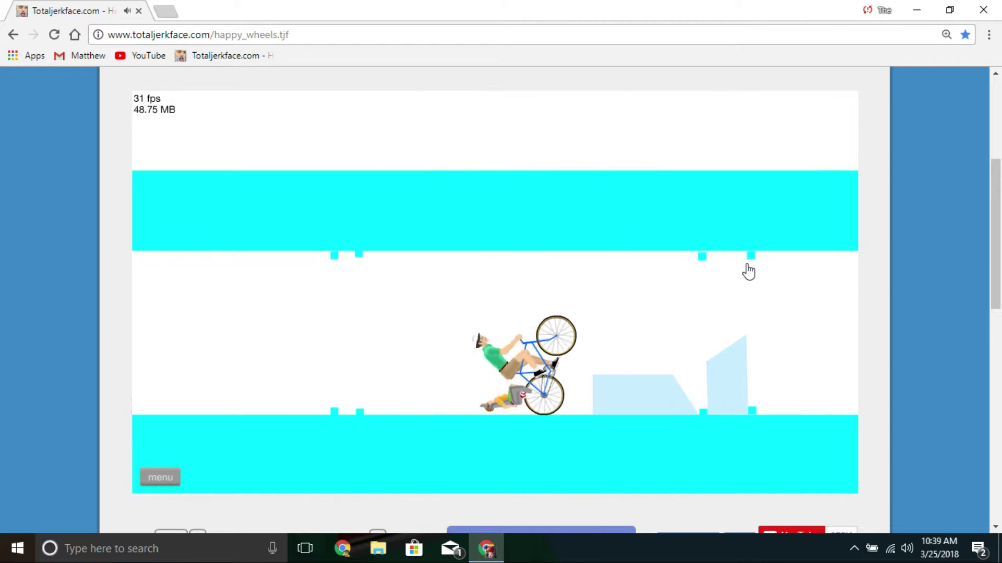
key(Up)
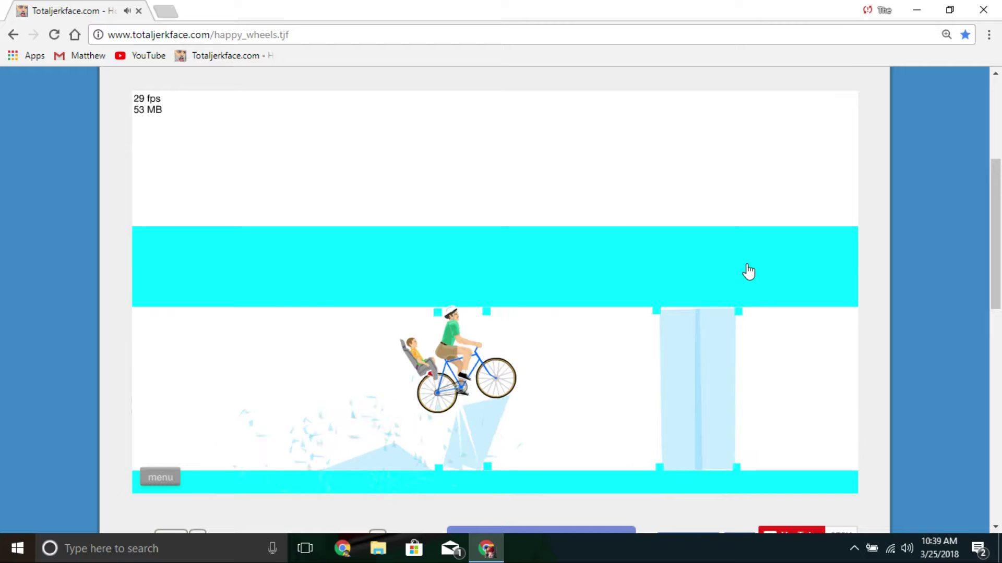
key(Up)
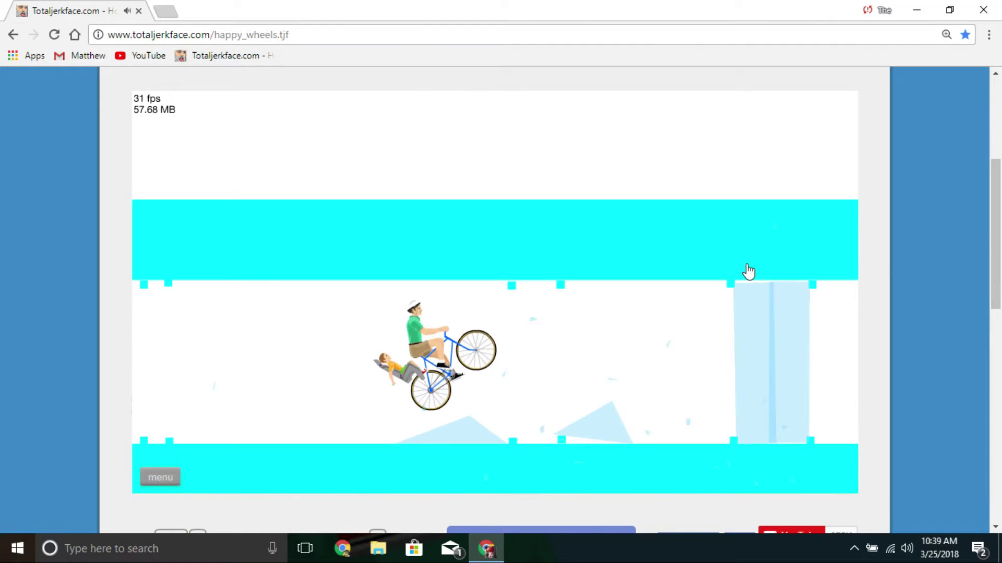
key(Up)
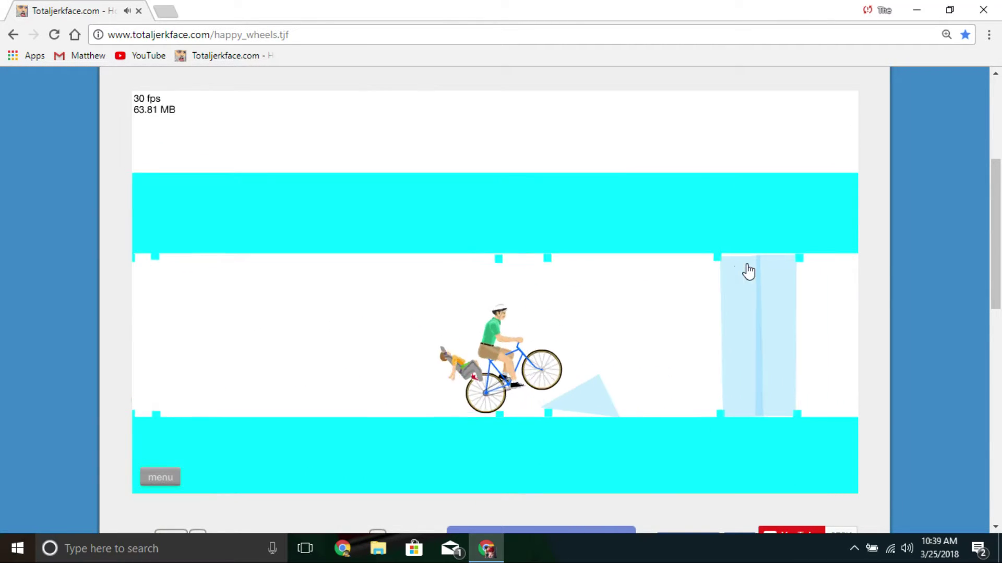
key(Up)
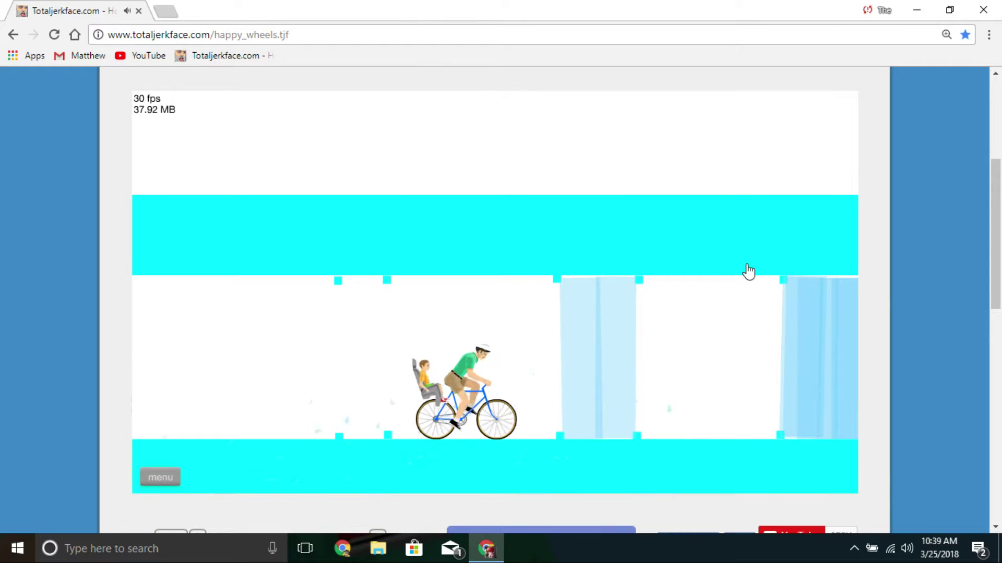
key(Up)
key(Up)
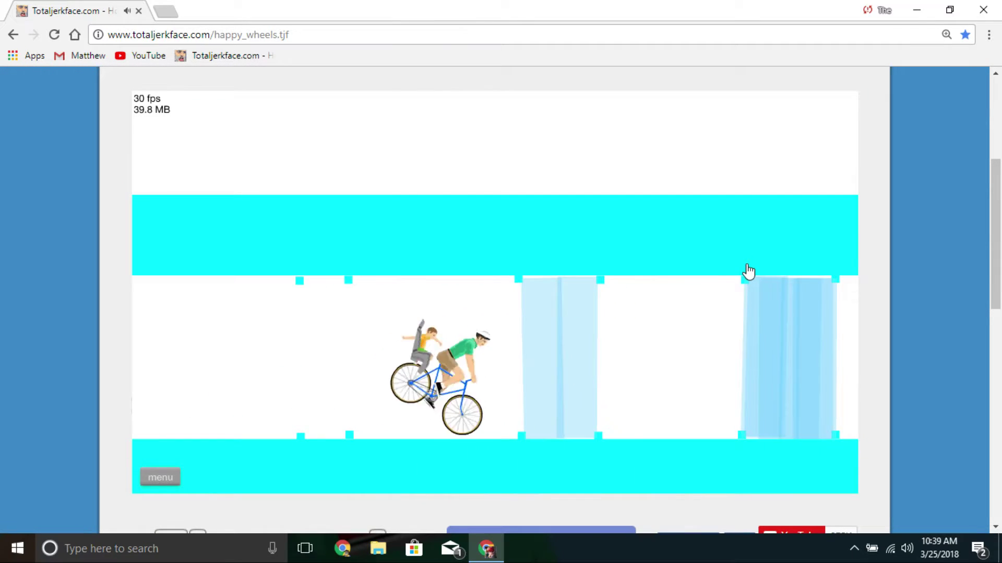
key(Up)
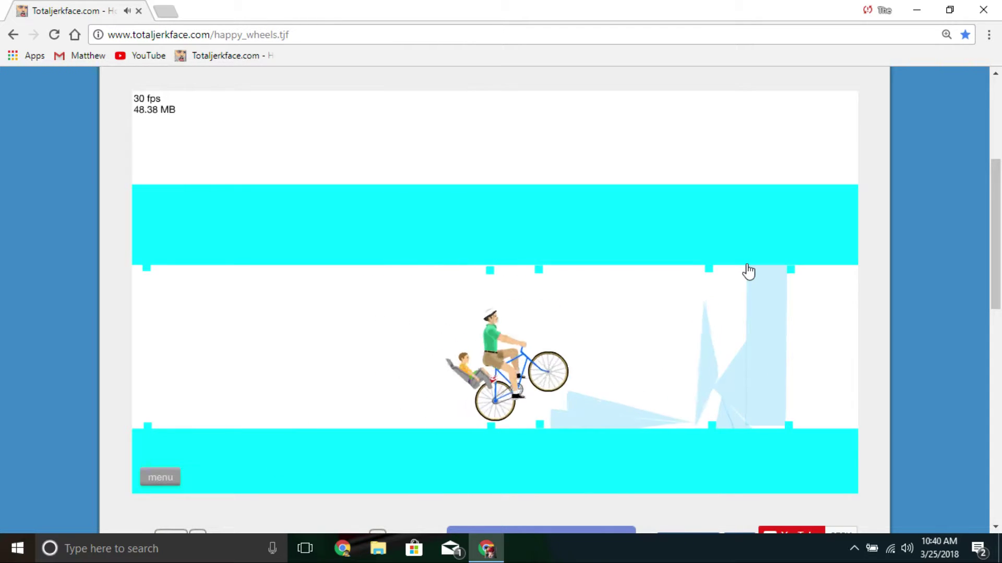
key(Up)
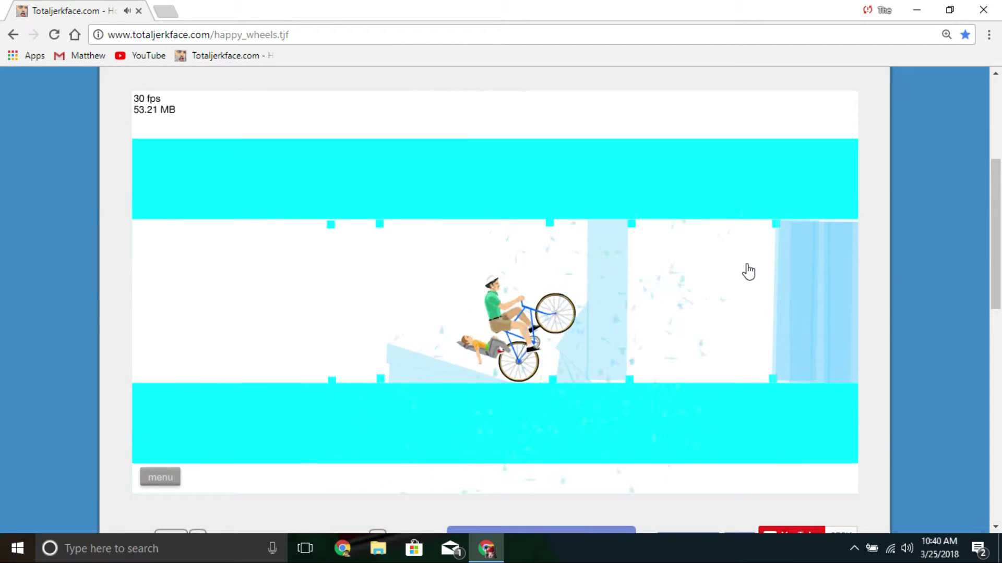
key(Up)
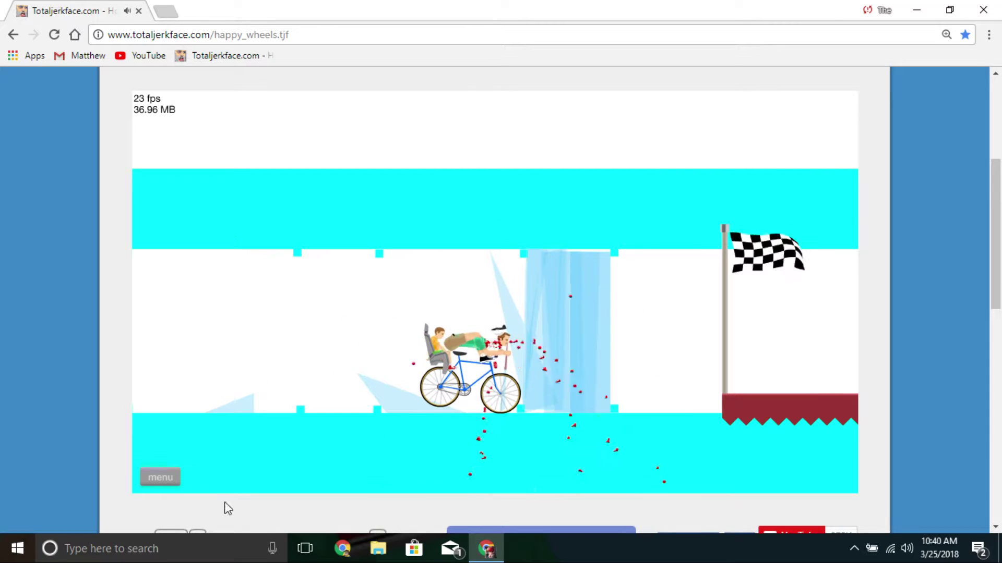
click(154, 480)
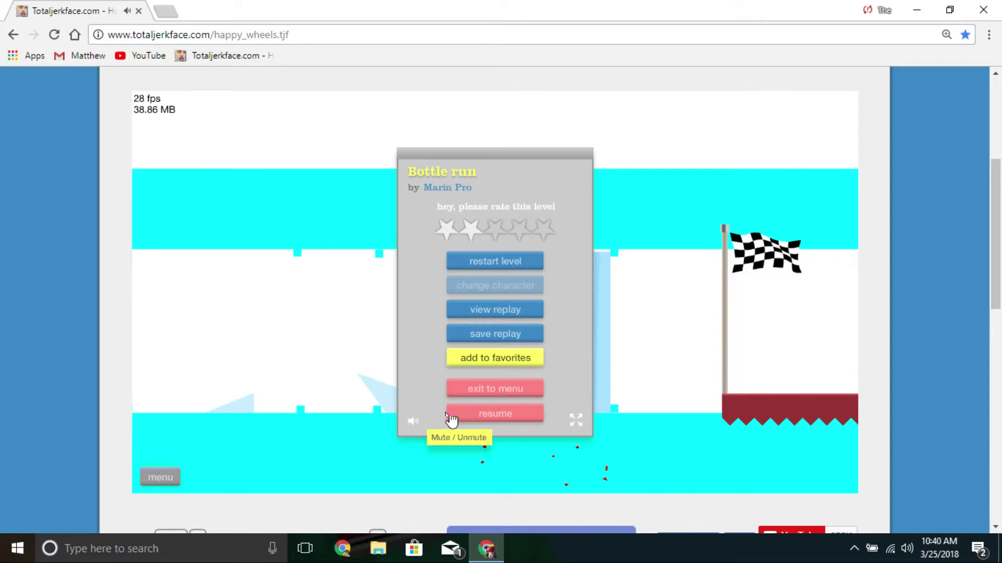
- Leave the level and start Bottle run Helldog from the level list
click(495, 389)
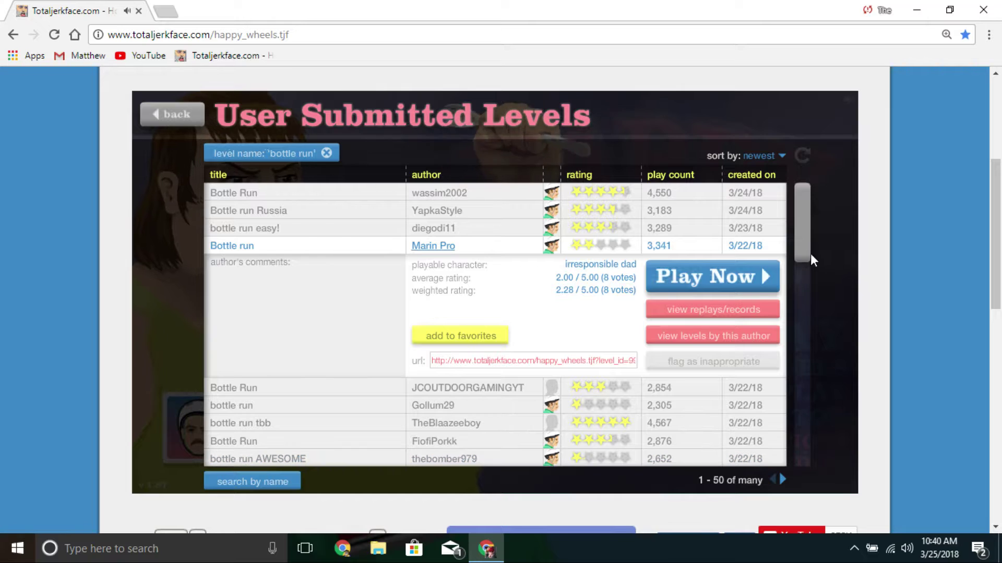
drag(804, 238, 796, 356)
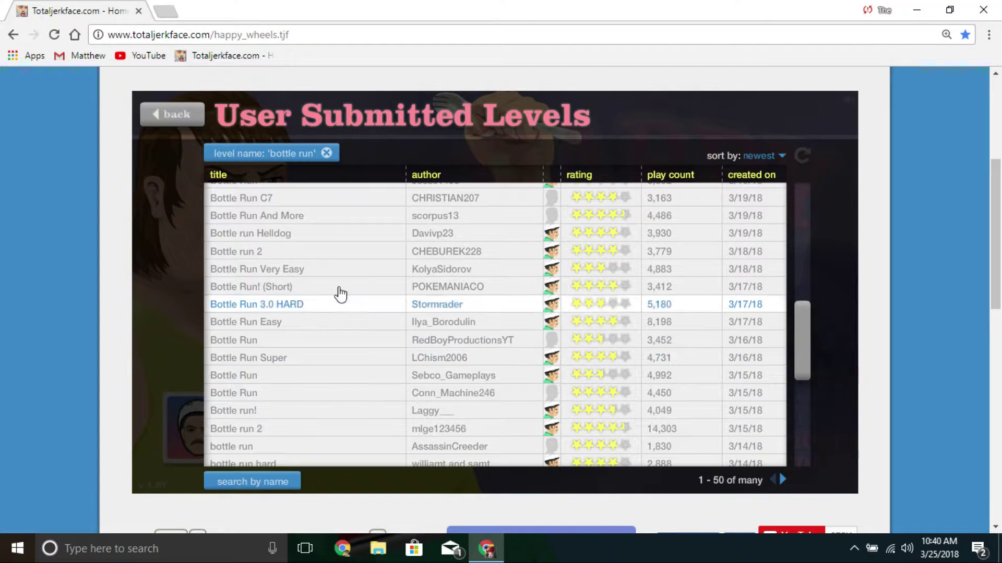
click(329, 234)
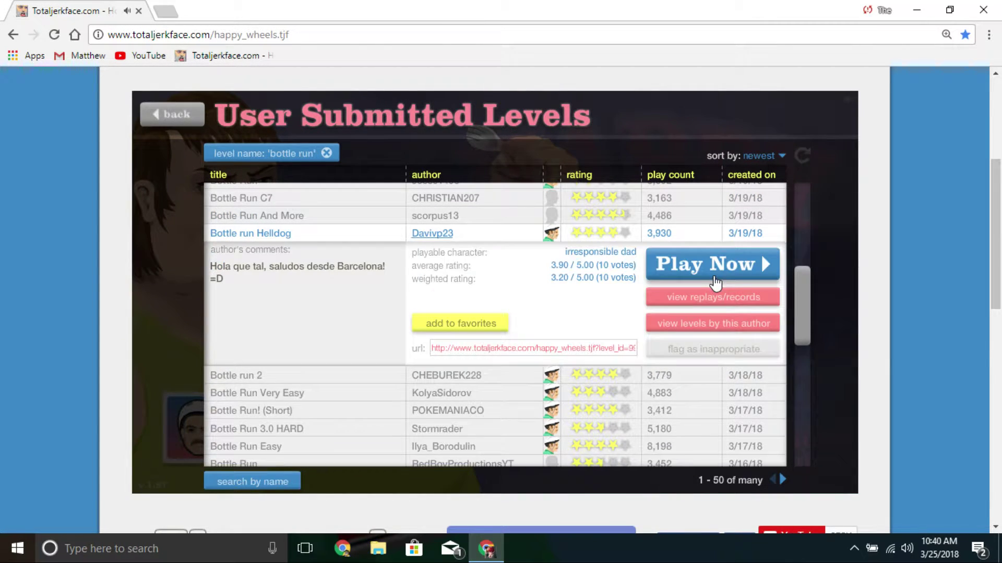
click(720, 263)
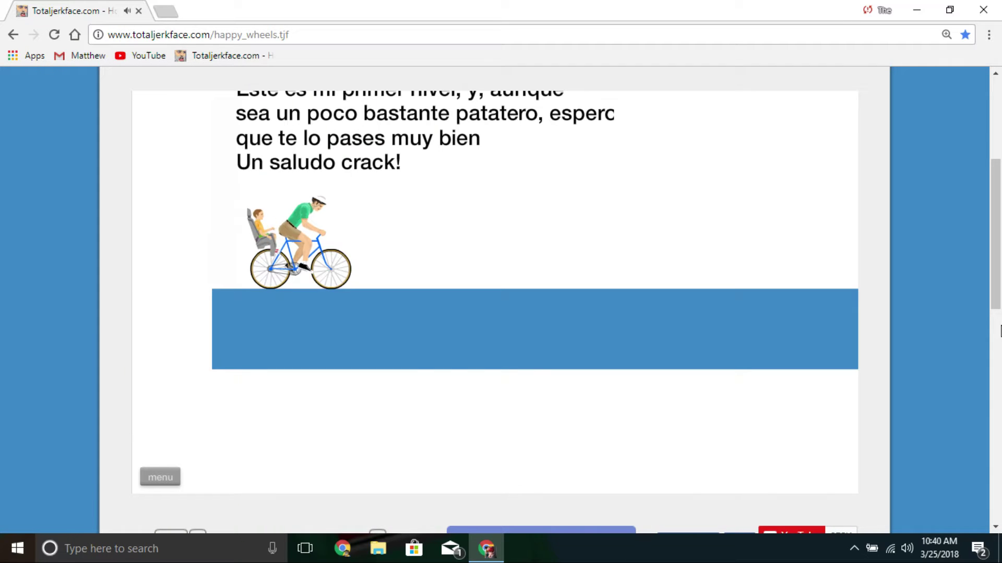
- Ride past the ledge, slope and boosters onto the bottle row, then pause
key(Up)
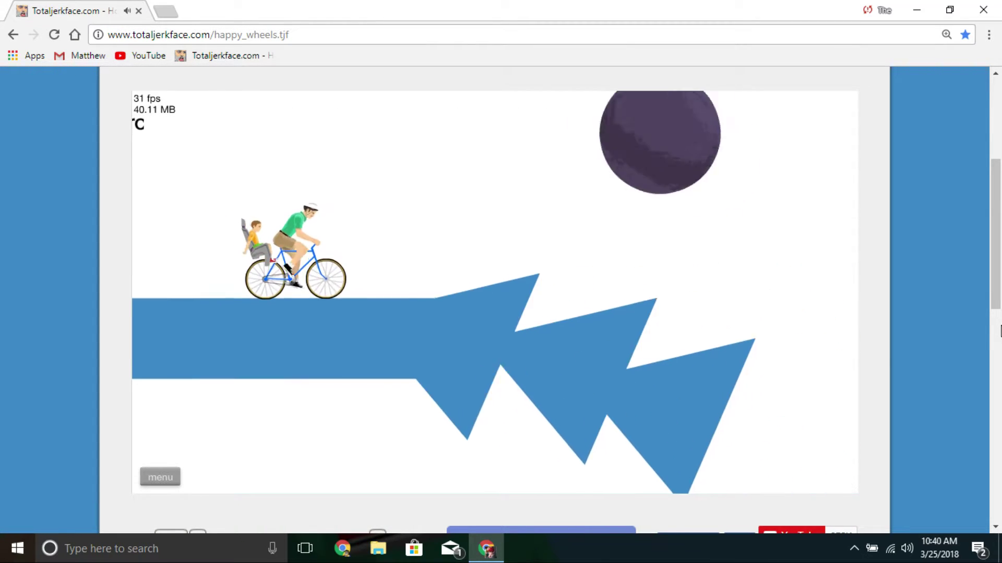
key(Up)
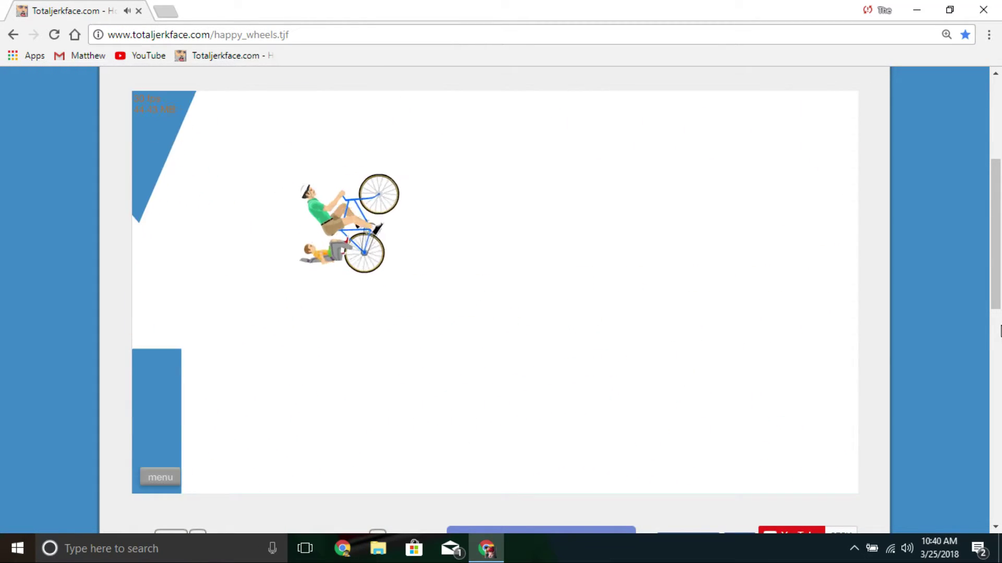
key(Left)
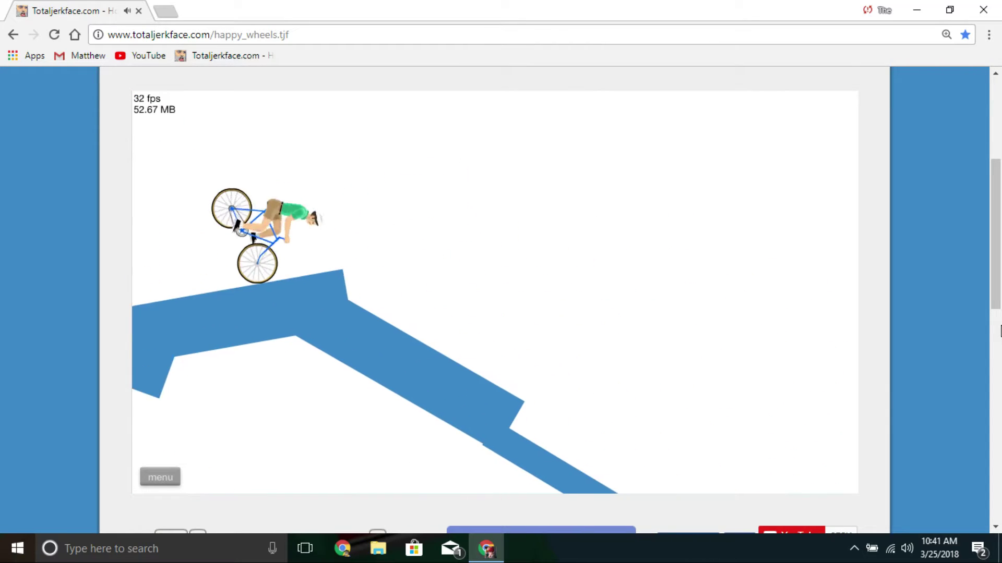
key(Up)
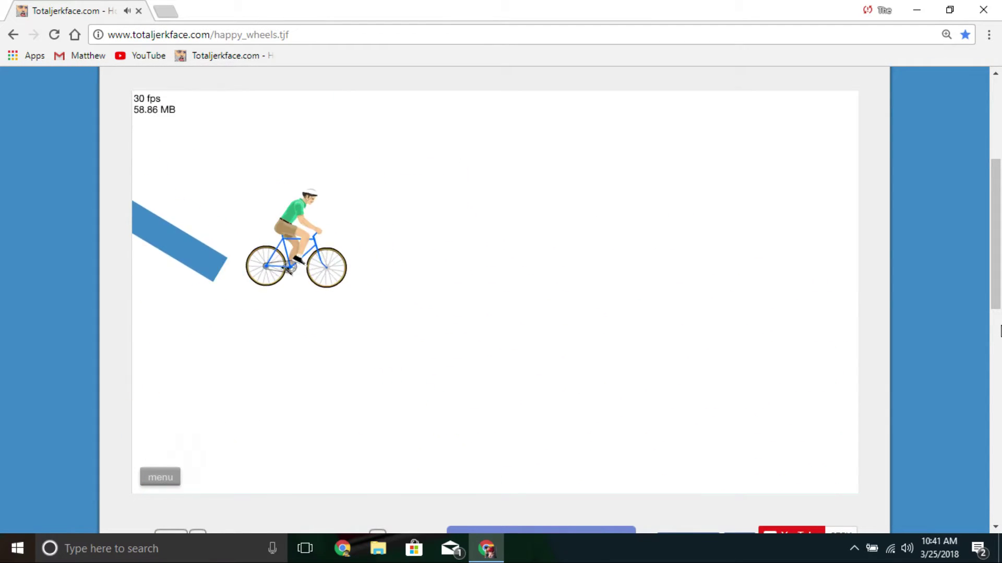
key(Up)
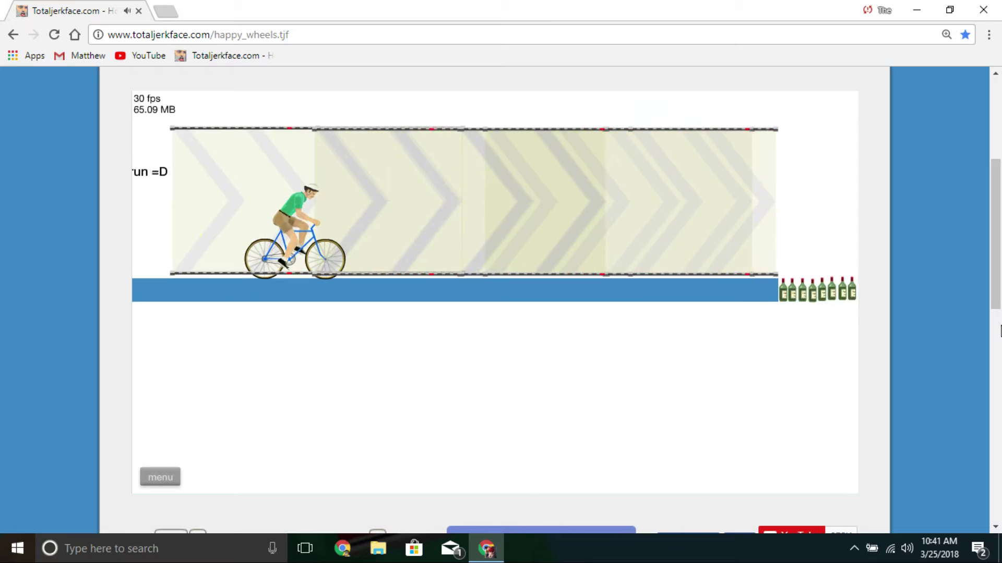
key(Up)
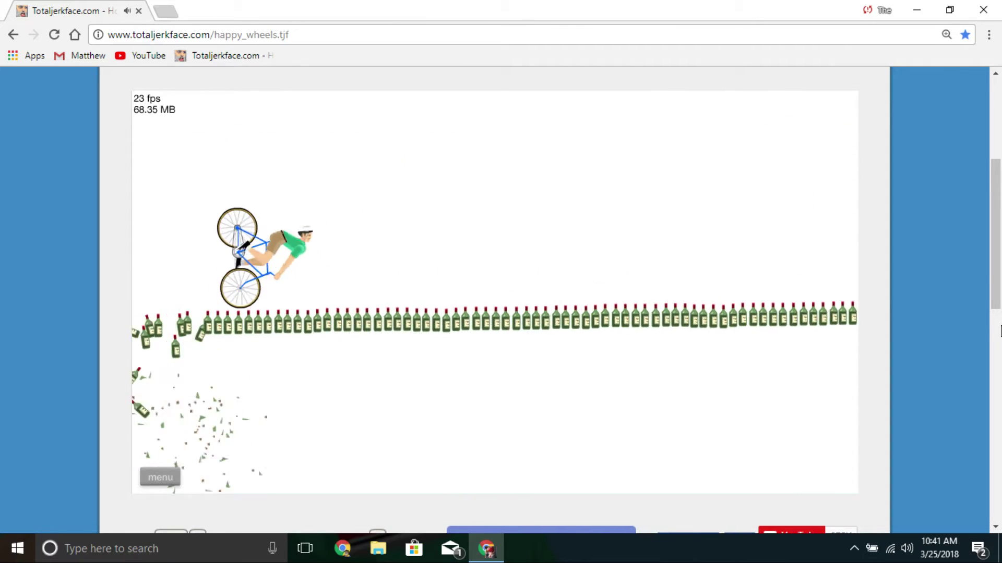
key(Up)
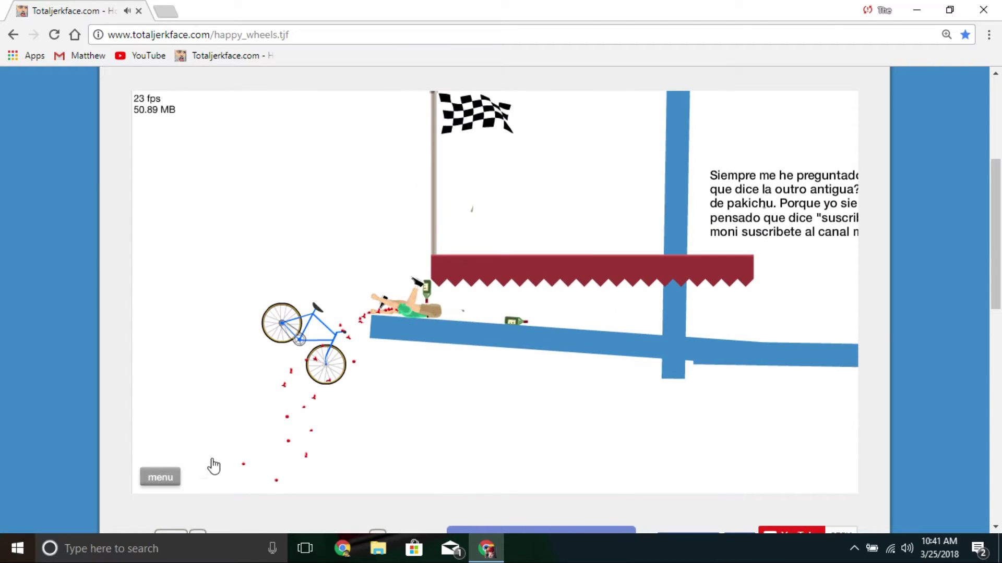
click(161, 477)
- Leave the level, ride Bottle Run Super onto the bottle row, and pause with Escape
click(509, 389)
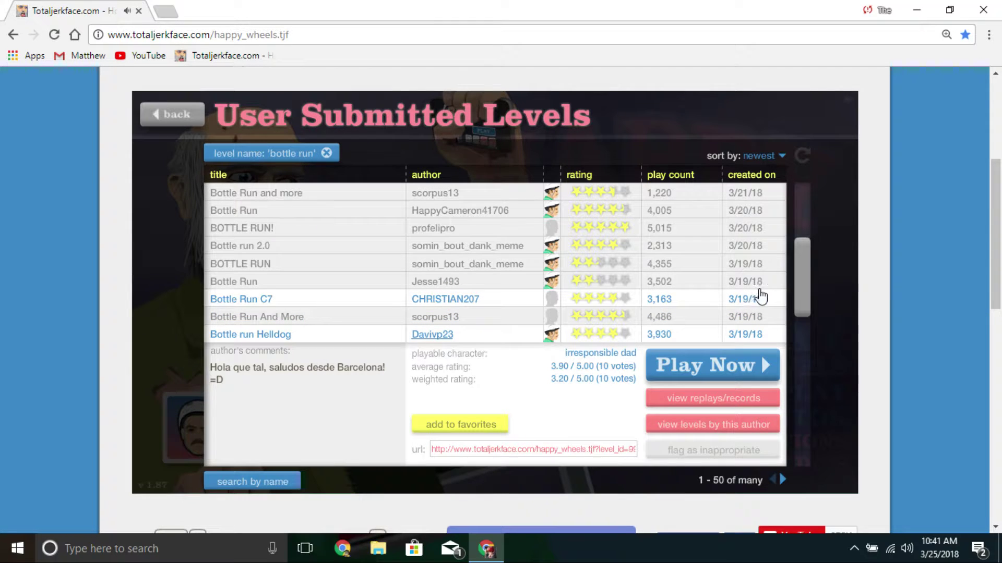
drag(804, 282, 806, 361)
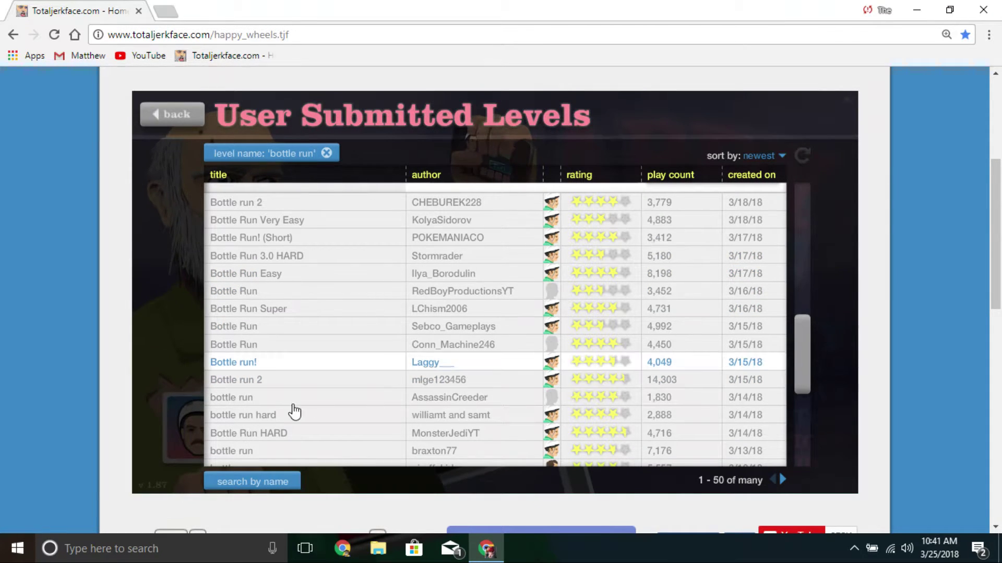
click(296, 309)
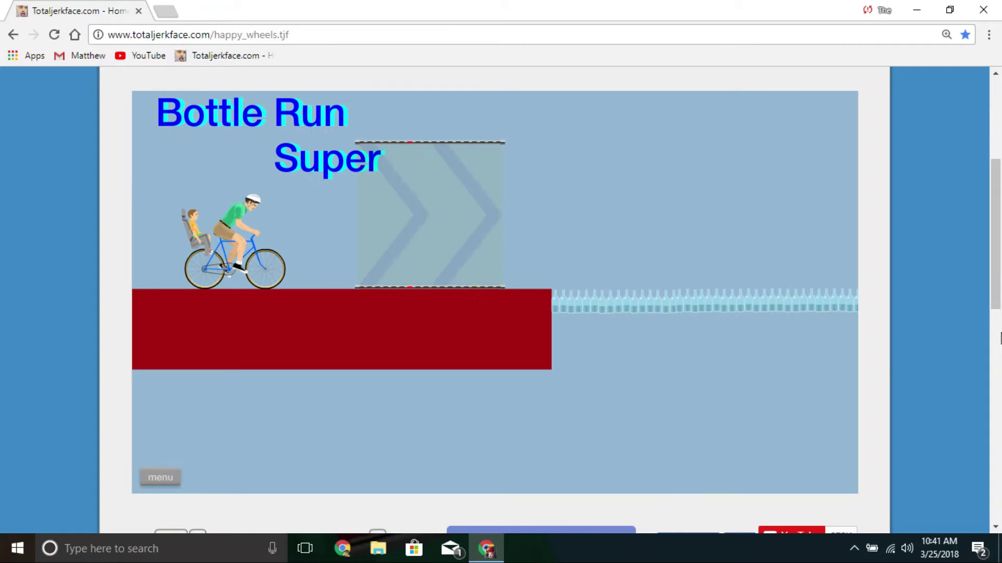
key(Up)
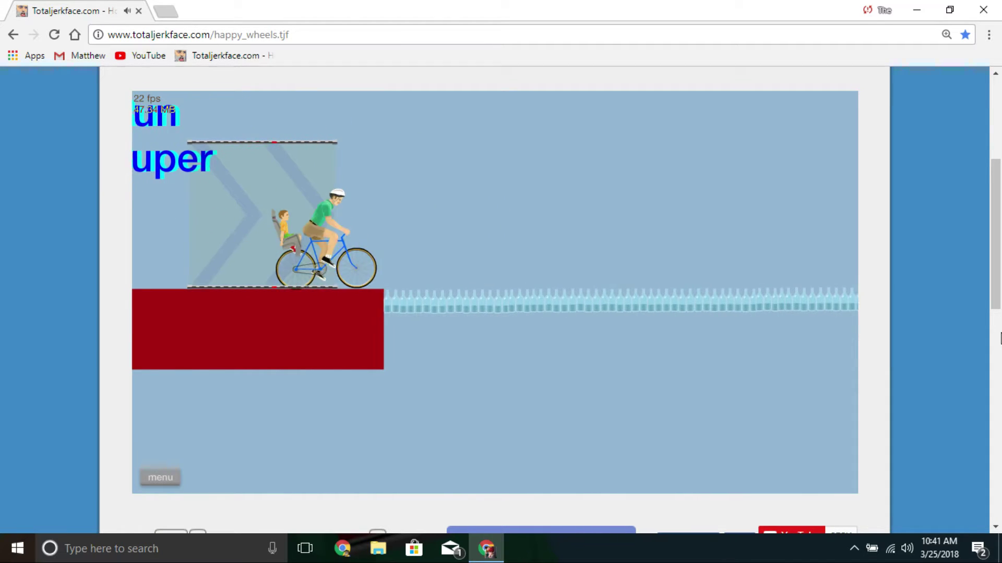
key(Up)
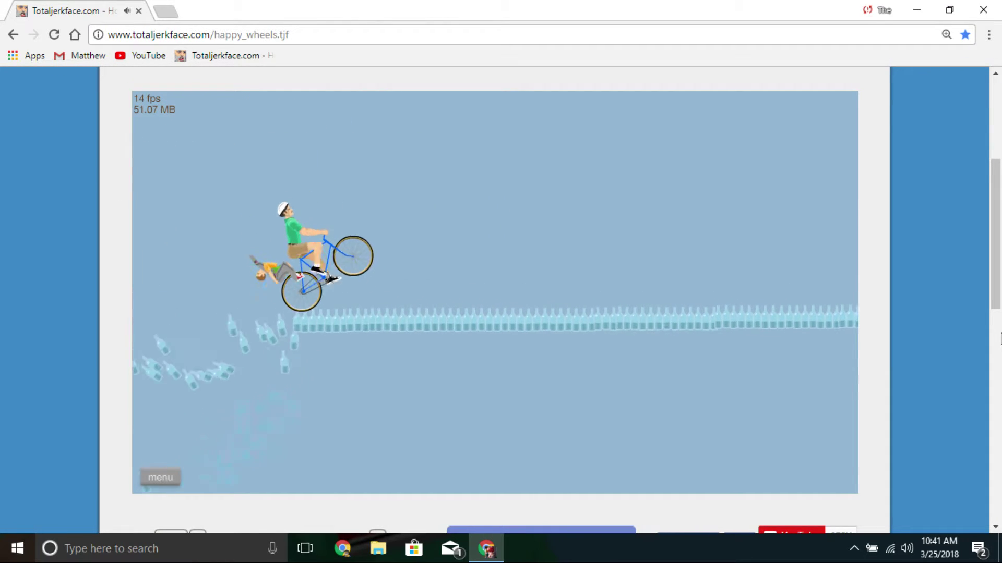
key(Up)
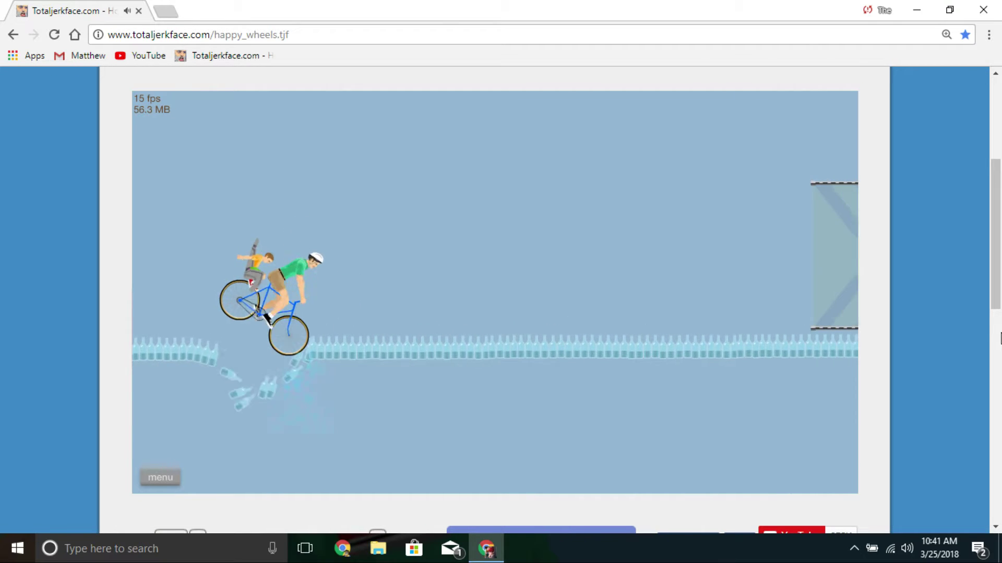
key(Left)
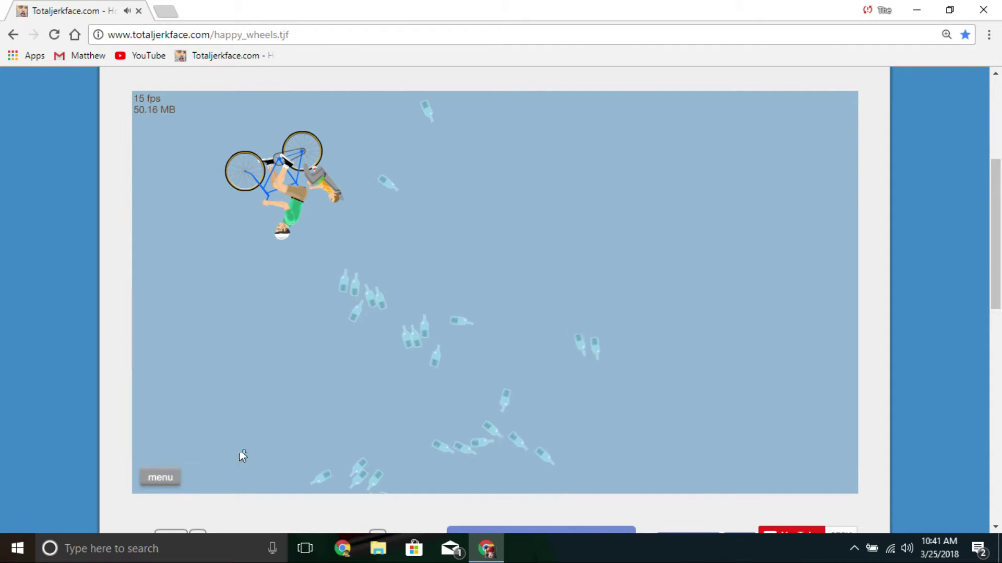
key(Escape)
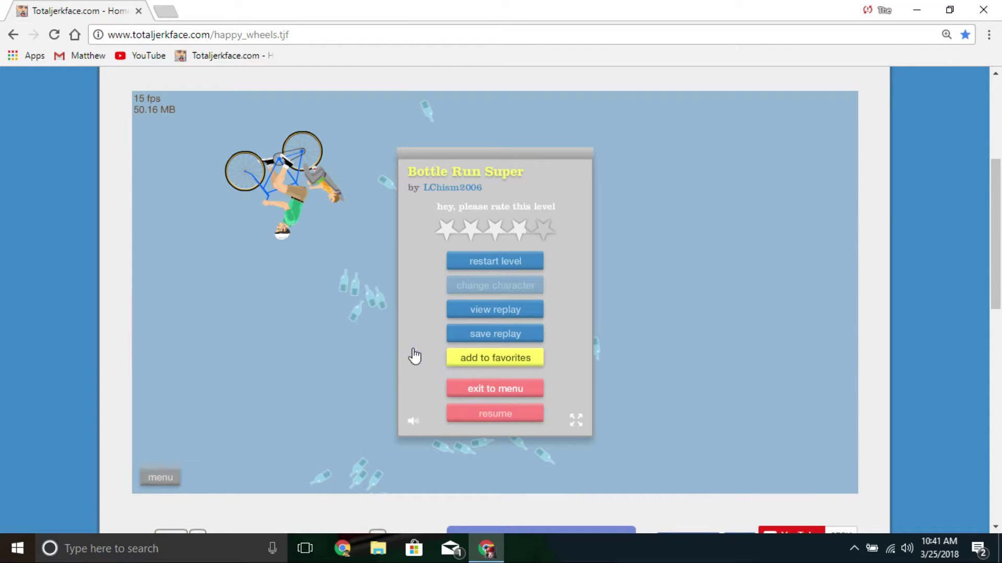
- Leave the level and search the level list for 'ball fall'
click(495, 388)
drag(804, 309, 803, 193)
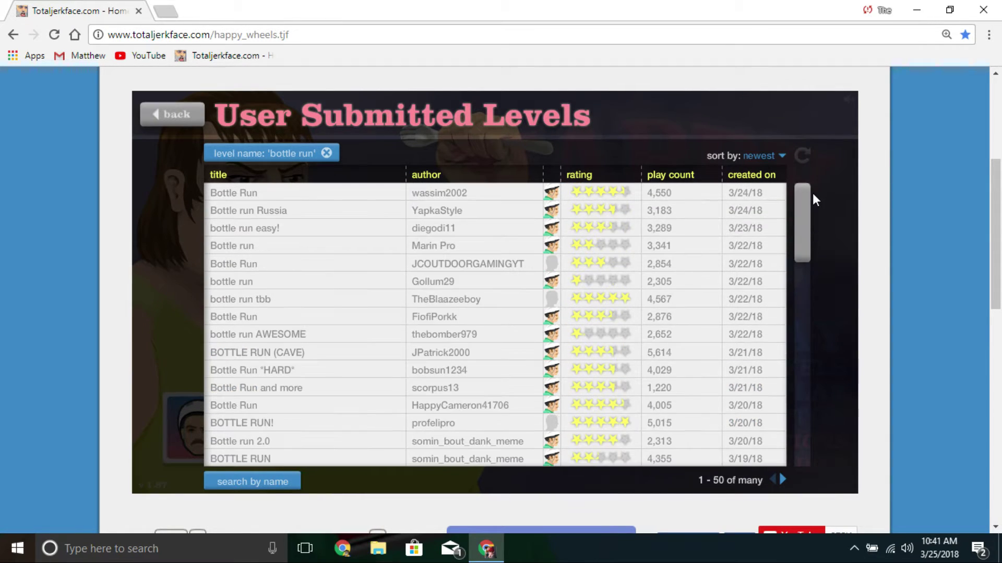
click(253, 481)
text(ba)
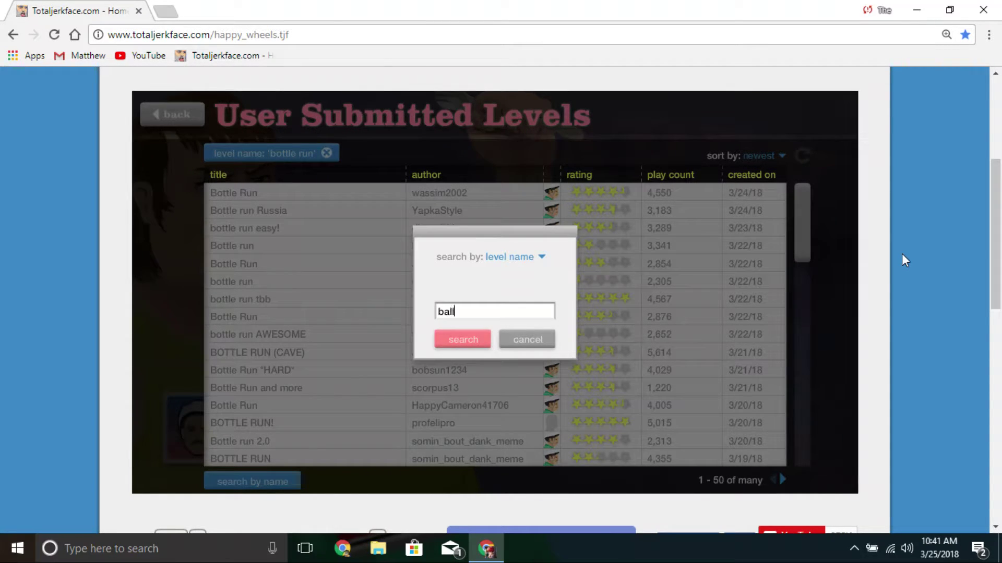
text(ll)
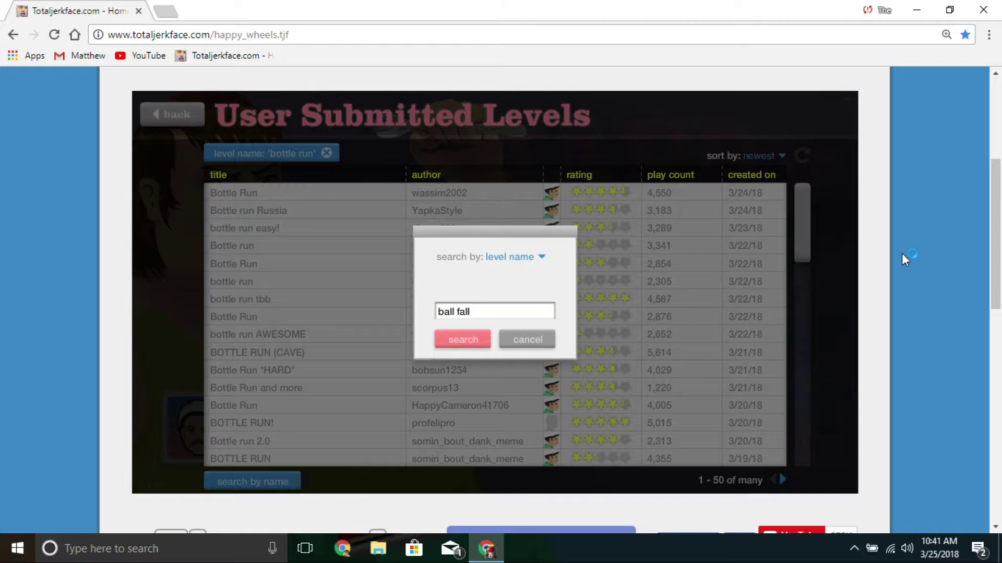
key(Return)
- Play the first ball fall result to victory, then return to the level list
click(381, 196)
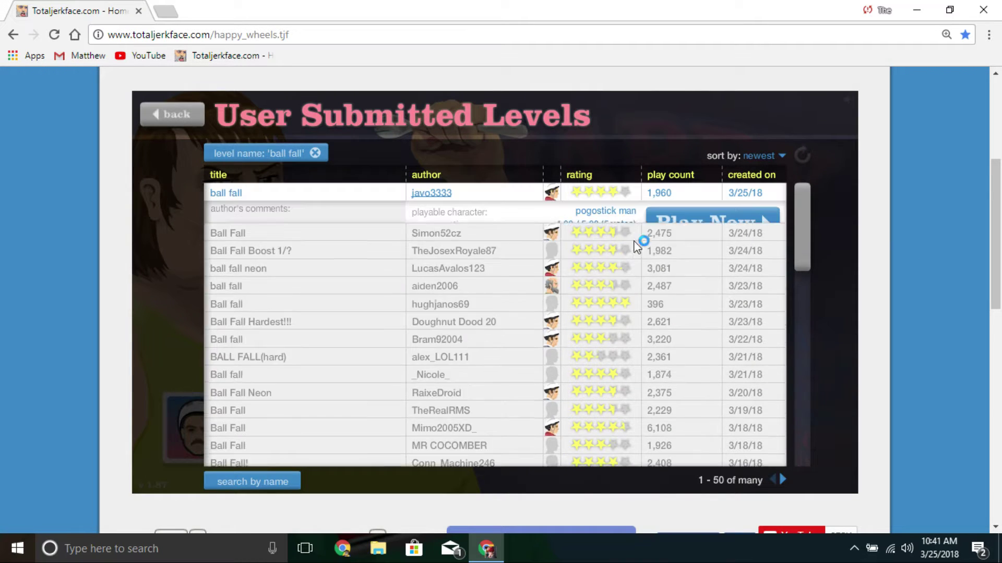
click(720, 225)
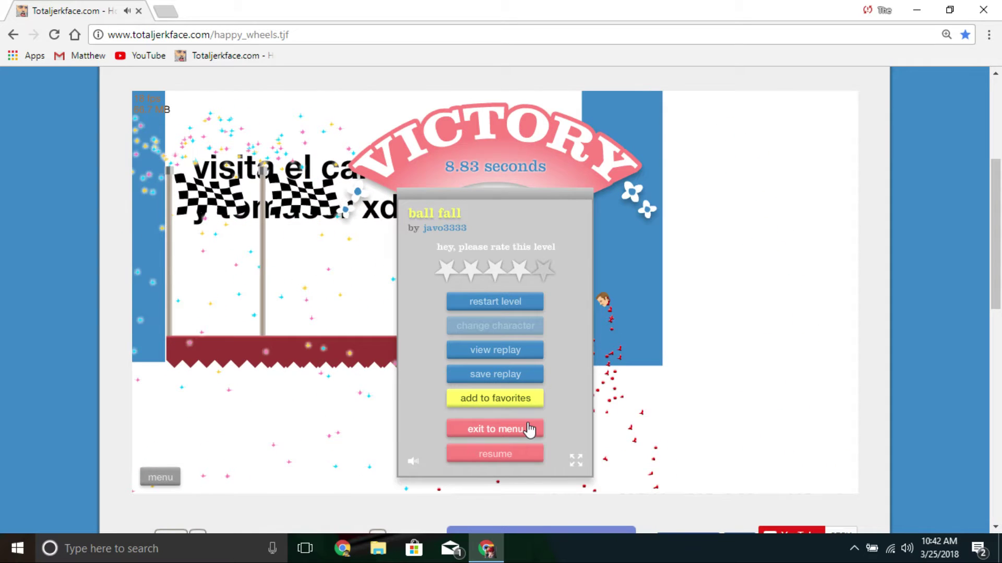
click(529, 430)
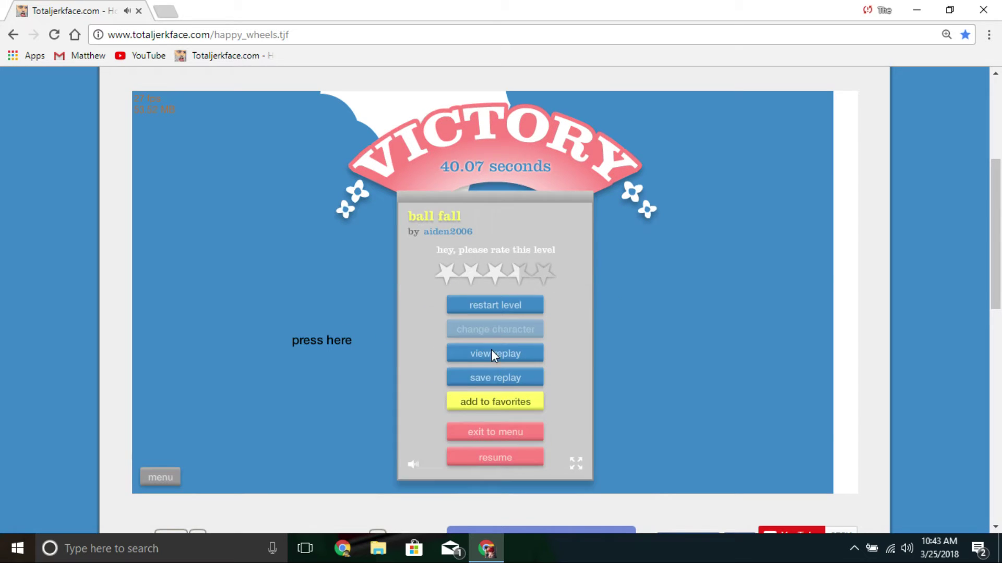
- Leave the 40.07-second ball fall victory screen and move on to the next level
click(501, 432)
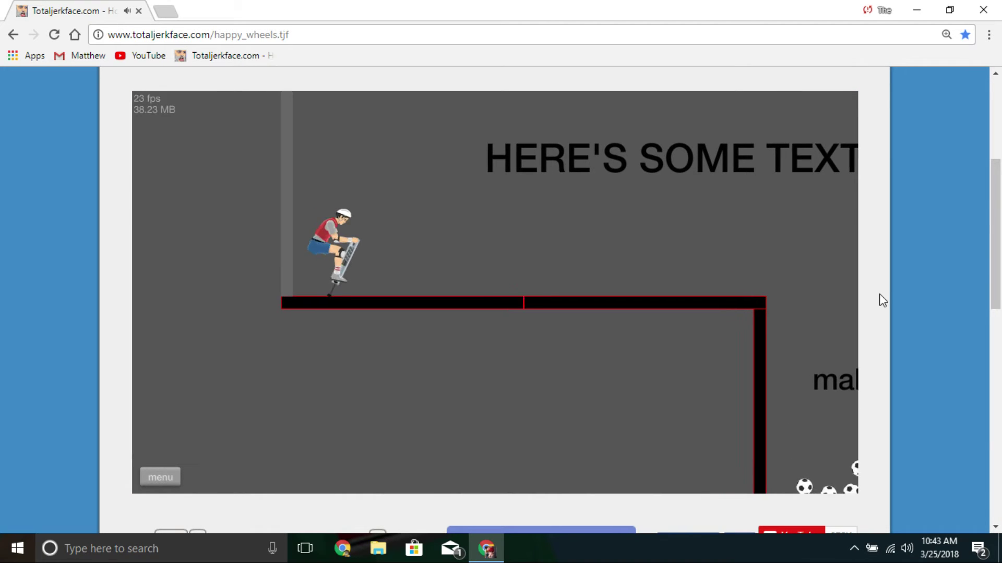
- Hop the pogo rider into the soccer-ball pit on ball fall neon, then restart the level
key(space)
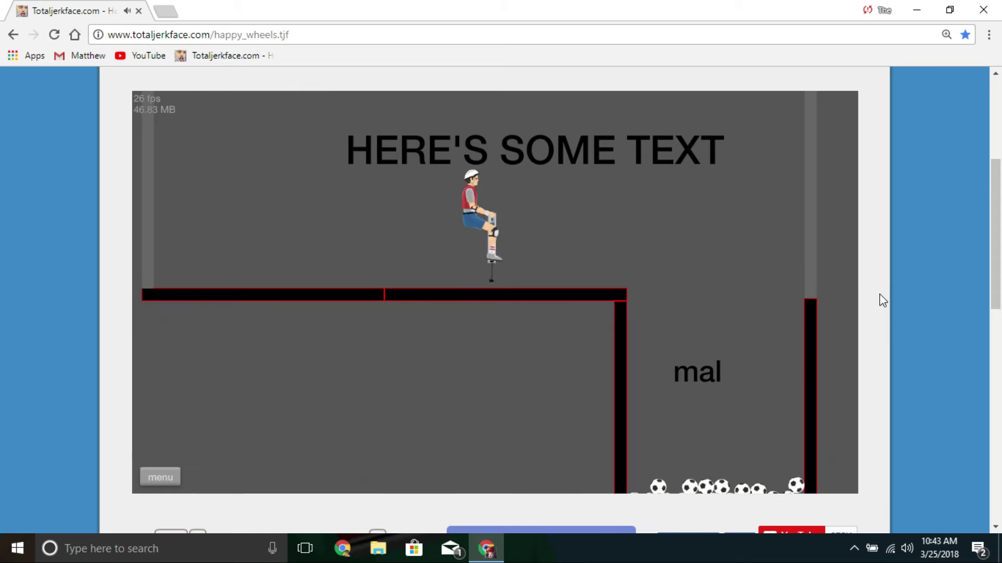
key(Right)
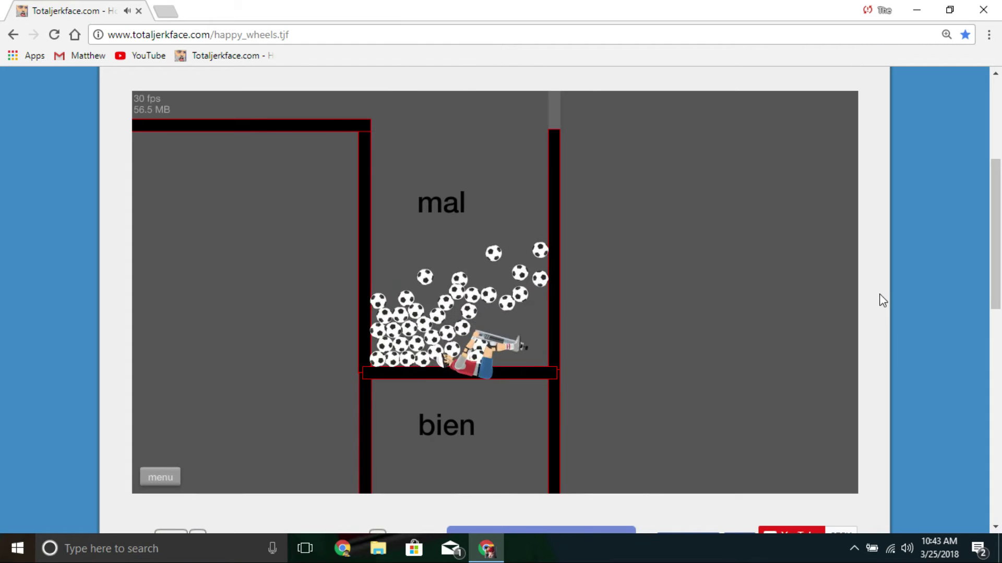
click(160, 479)
click(491, 271)
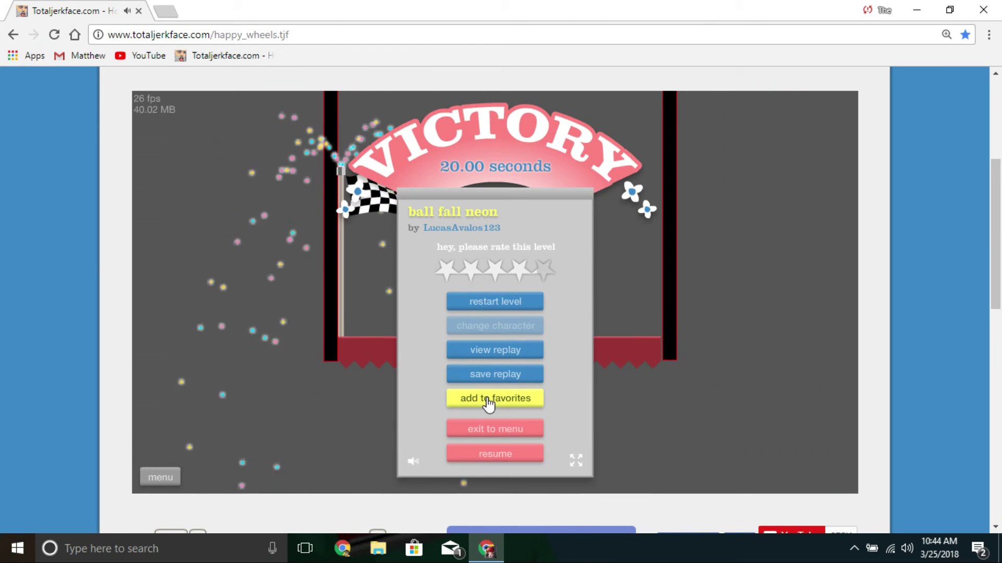
- Leave the completed level and start ball fall+jet fall from the list
click(519, 432)
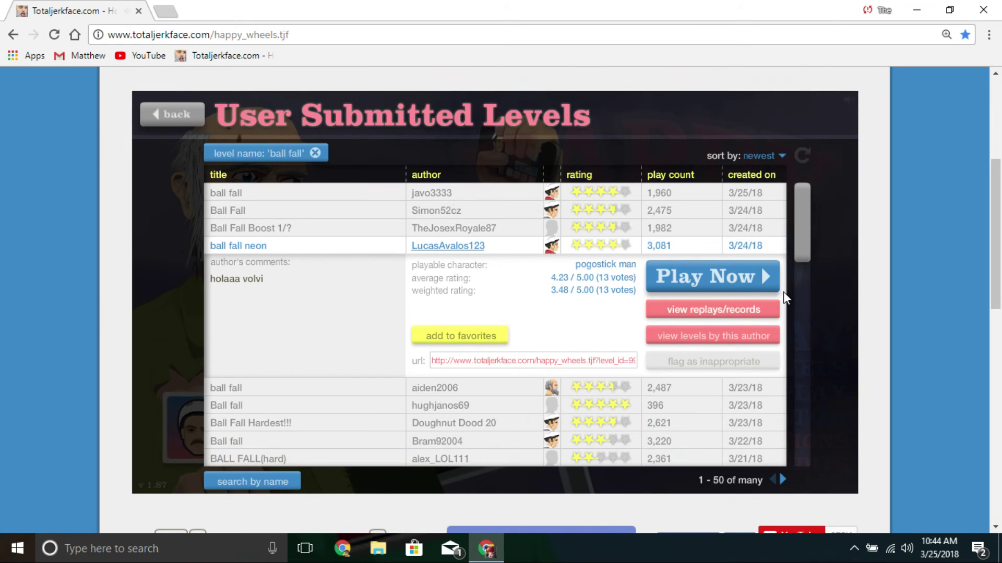
drag(802, 253, 793, 357)
click(293, 320)
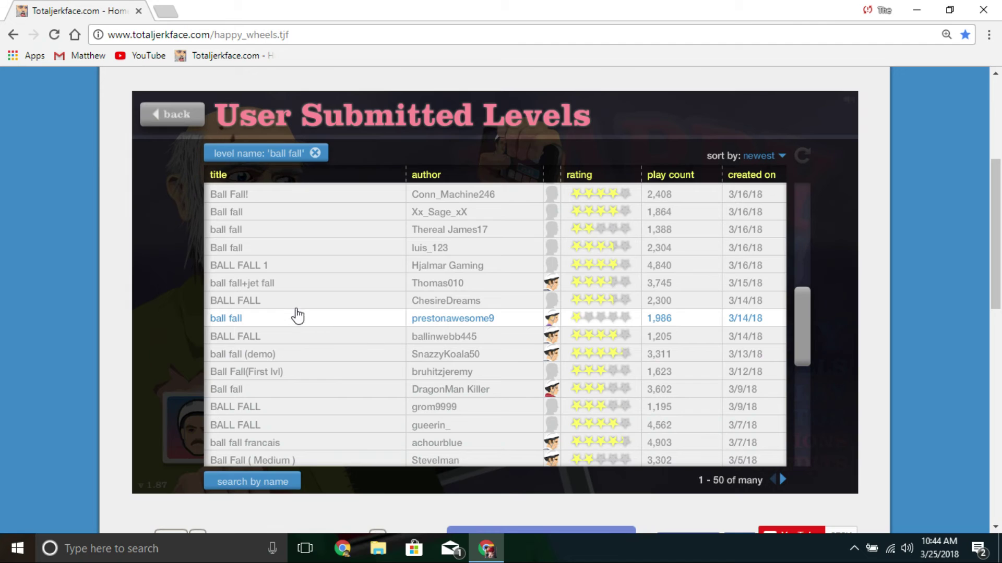
click(293, 287)
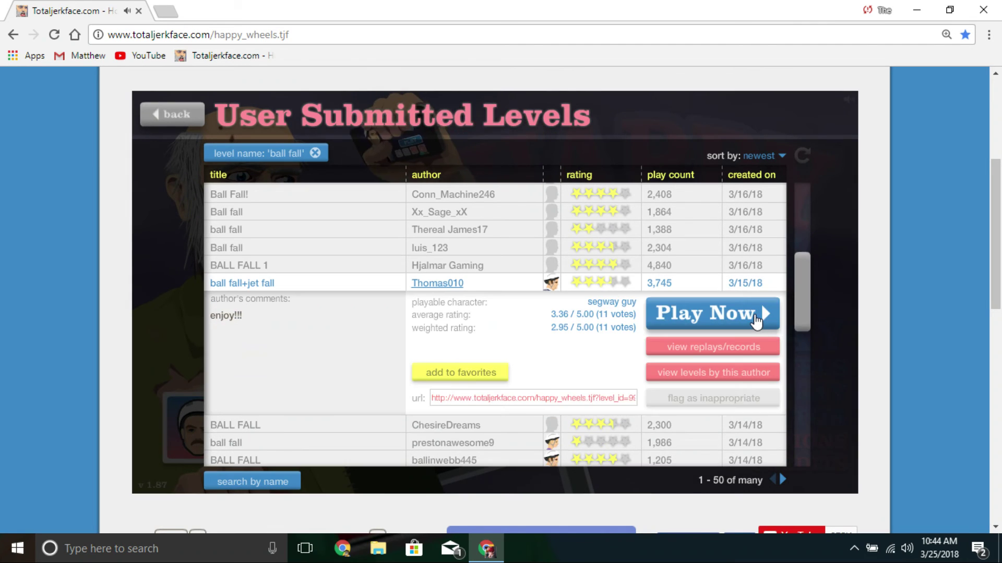
click(757, 317)
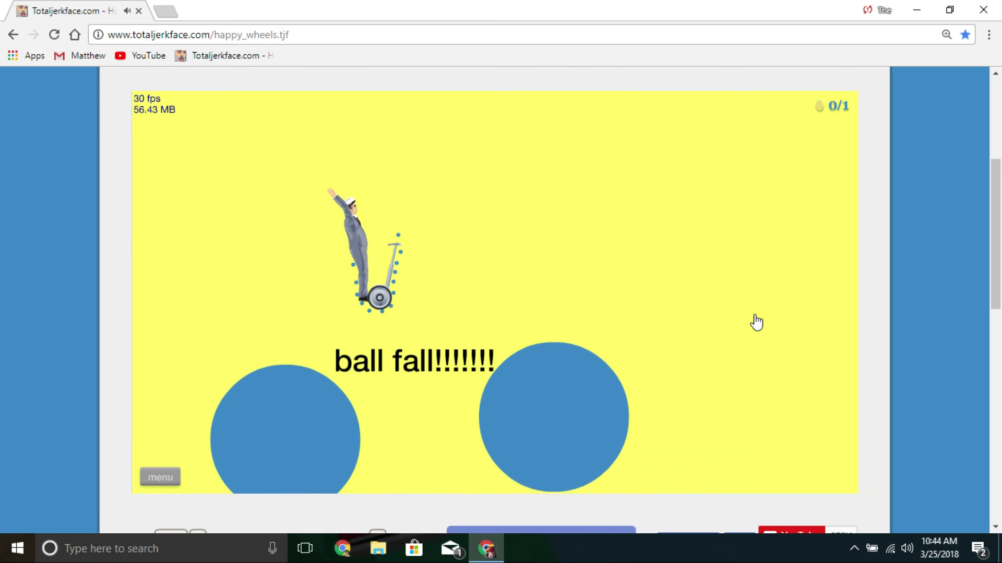
- Ride the segway briefly, then pause and quit to the level list
key(space)
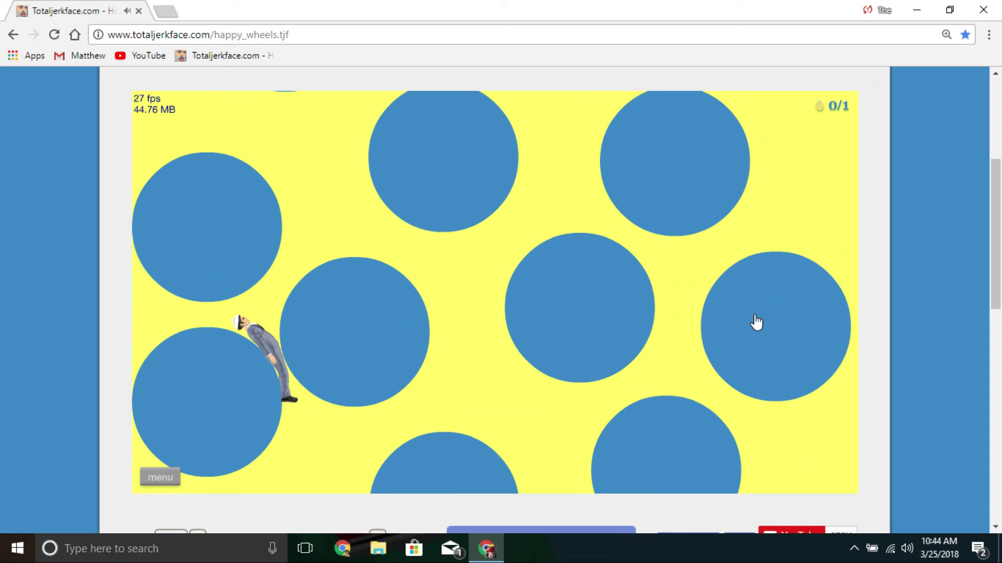
click(160, 479)
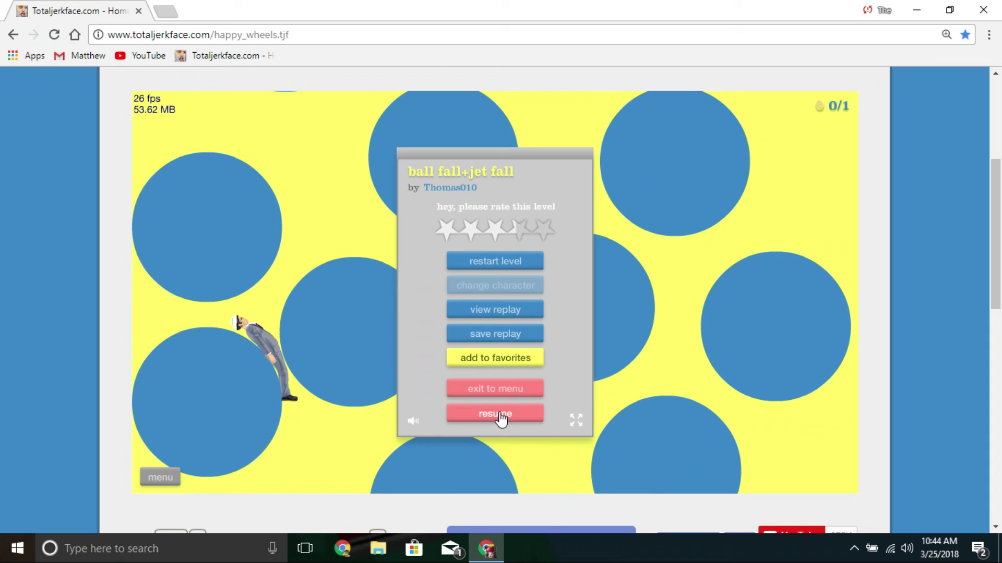
click(499, 391)
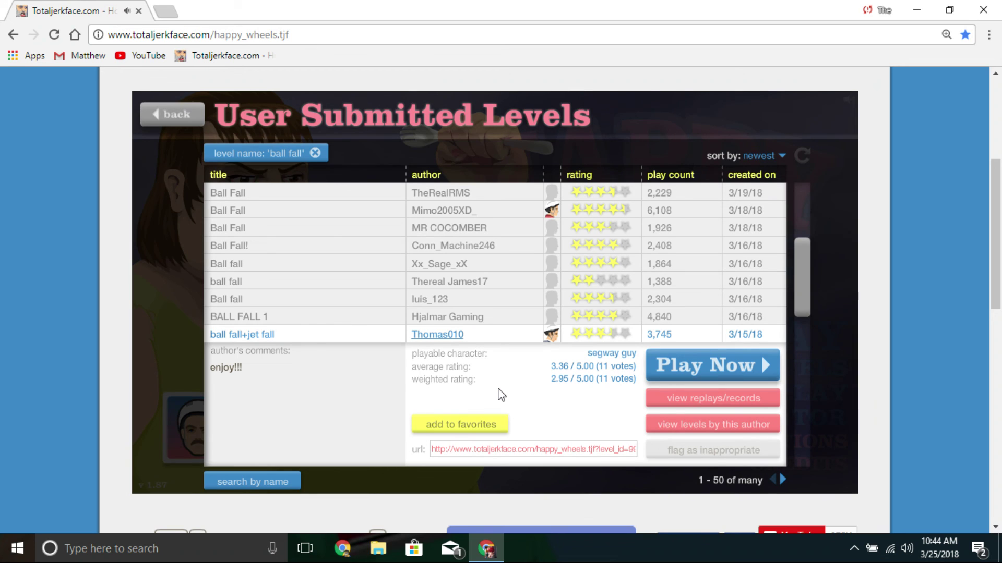